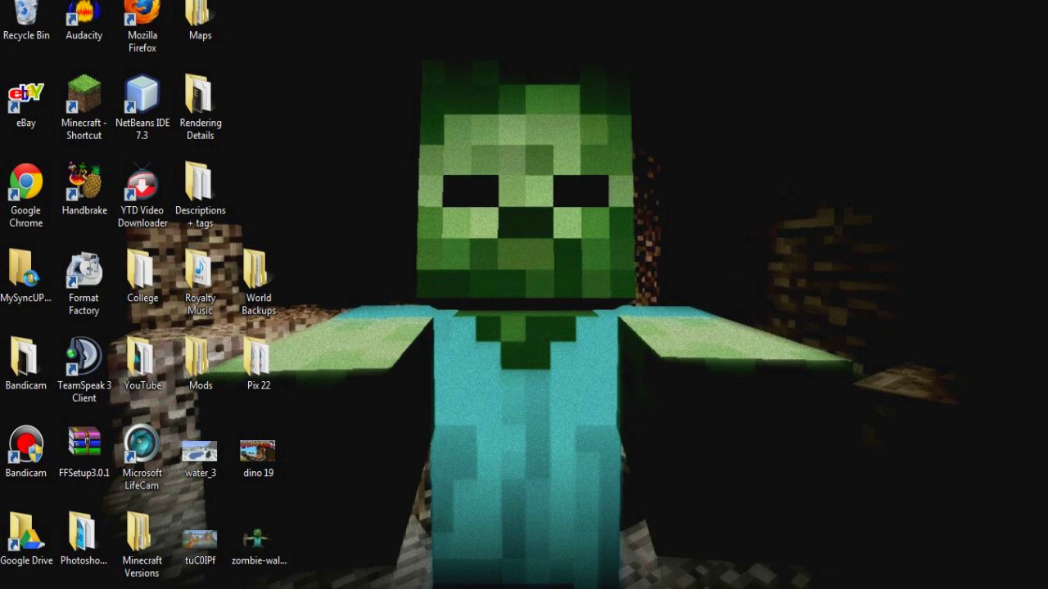
# Step: Switch to the Pixelmon downloads page in Chrome and examine the Pixelmon 2.2.1 section's note about OptiFine compatibility
pyautogui.moveTo(210, 588)
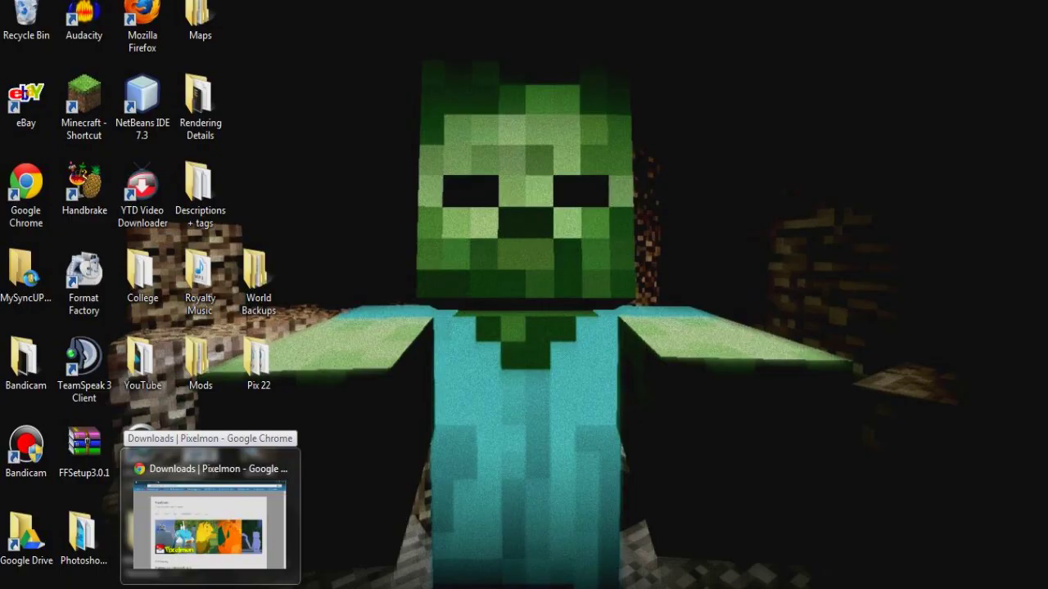
pyautogui.click(210, 588)
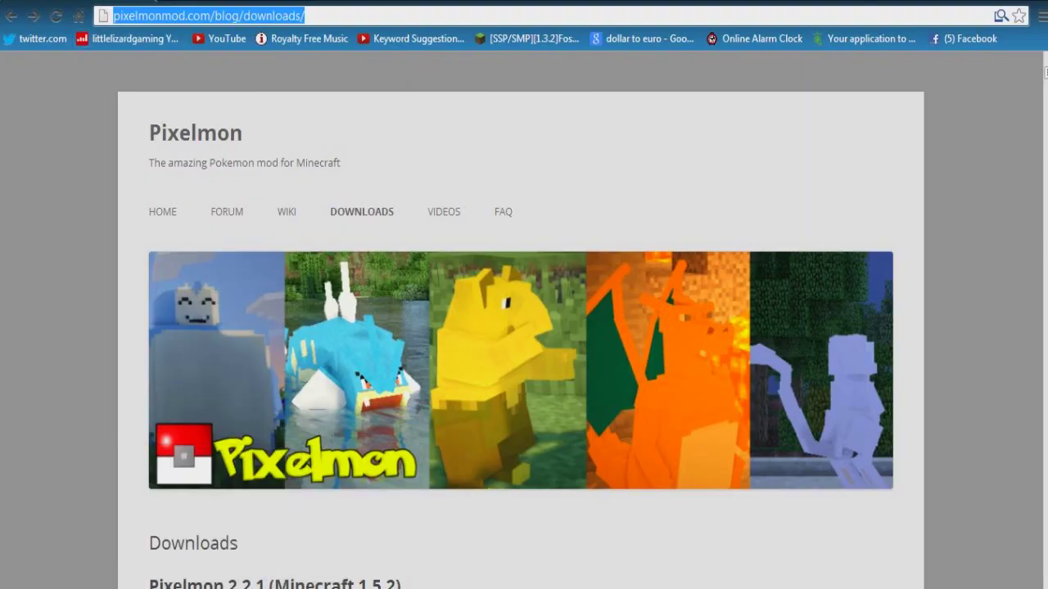
pyautogui.scroll(-3, 362, 211)
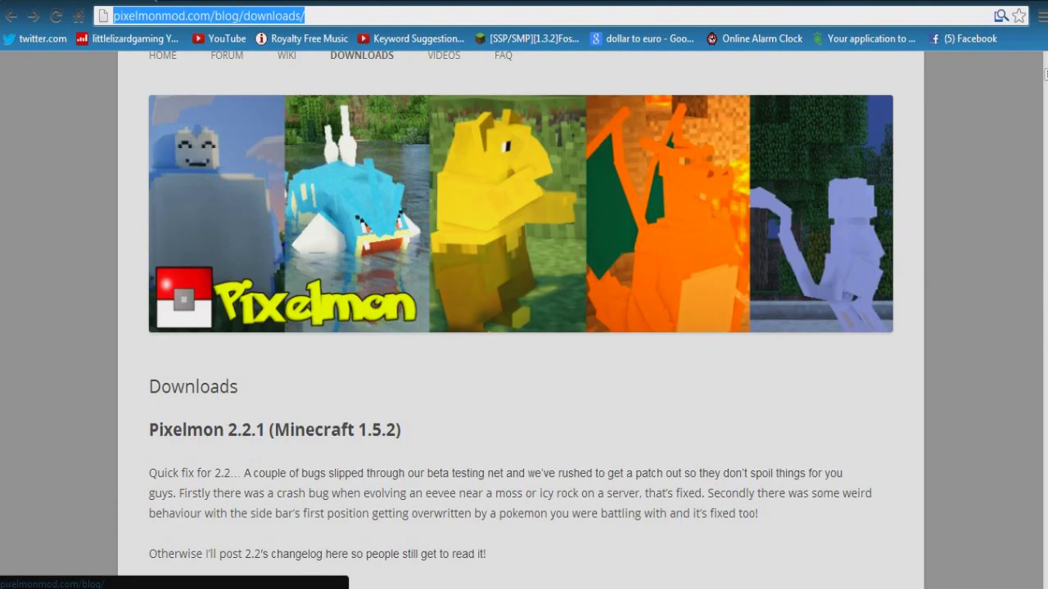
pyautogui.scroll(-1, 520, 319)
pyautogui.moveTo(149, 272); pyautogui.dragTo(324, 271)
pyautogui.click(324, 272)
pyautogui.scroll(-1, 520, 319)
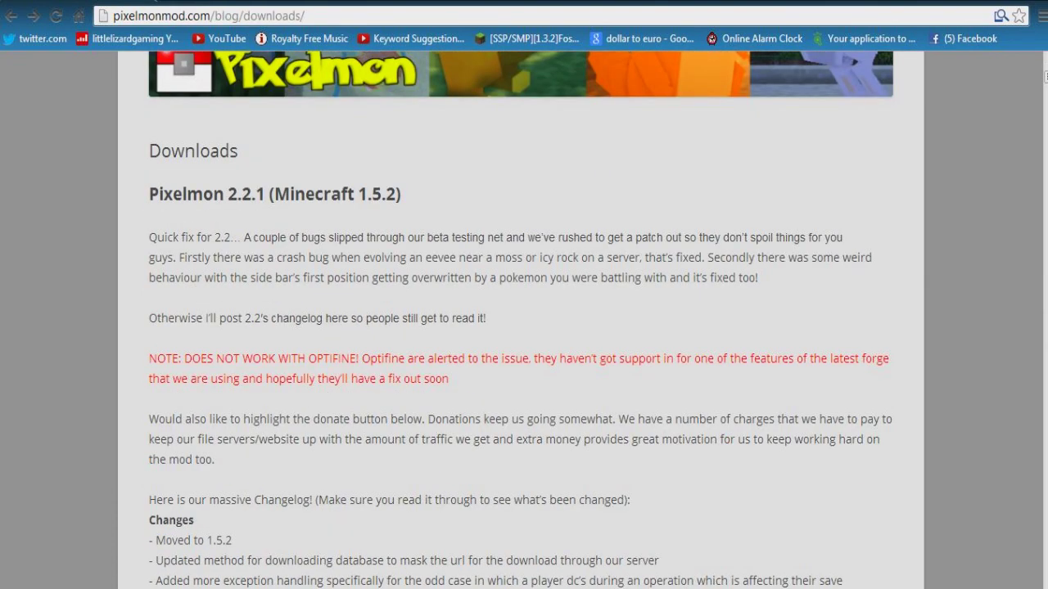
pyautogui.moveTo(181, 358); pyautogui.dragTo(357, 359)
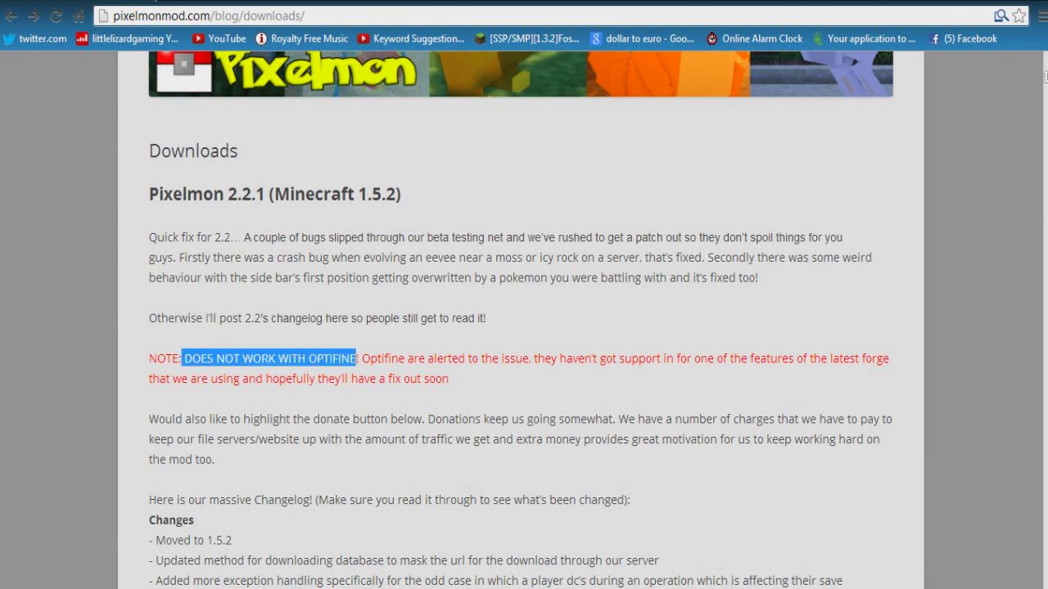
pyautogui.click(357, 359)
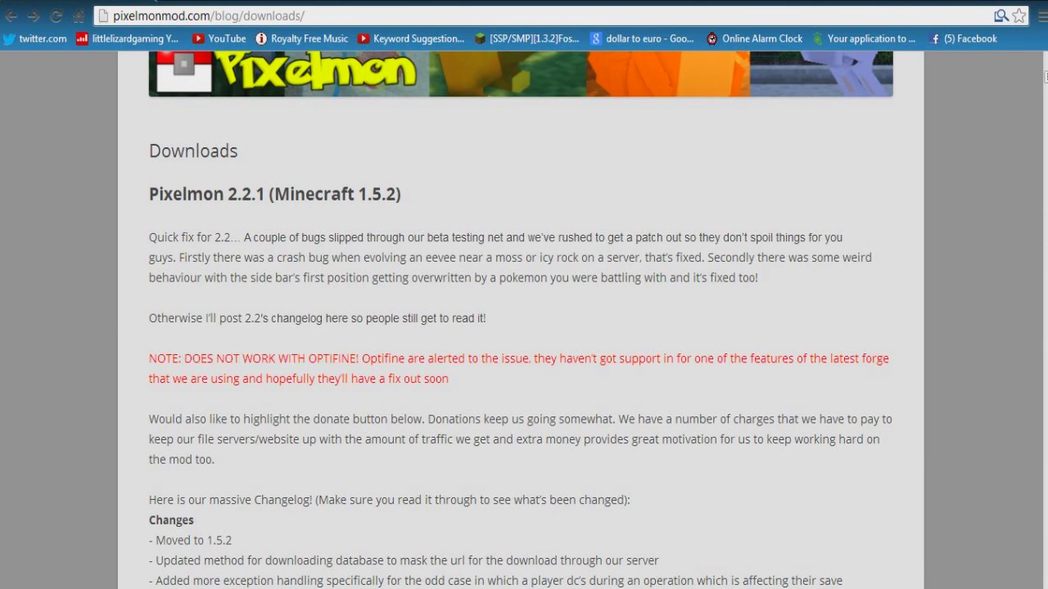
pyautogui.moveTo(183, 359); pyautogui.dragTo(339, 358)
pyautogui.click(339, 358)
pyautogui.scroll(-2, 523, 328)
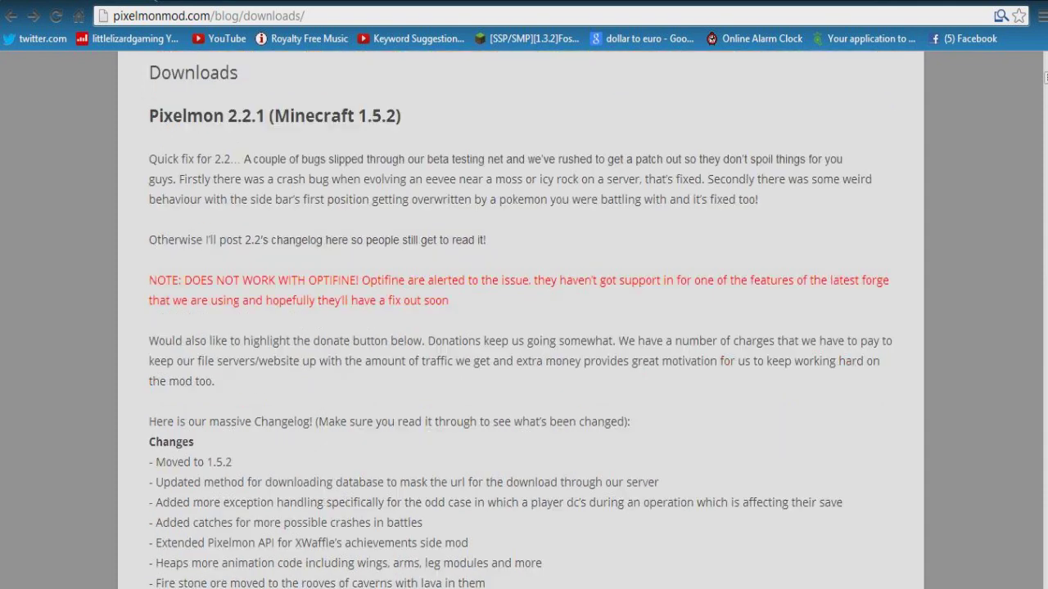
pyautogui.moveTo(183, 280); pyautogui.dragTo(351, 280)
pyautogui.click(350, 280)
# Step: Read through the Pixelmon 2.2.1 changelog, covering the changes, bug fixes, new Pokemon and remakes
pyautogui.scroll(-6, 524, 327)
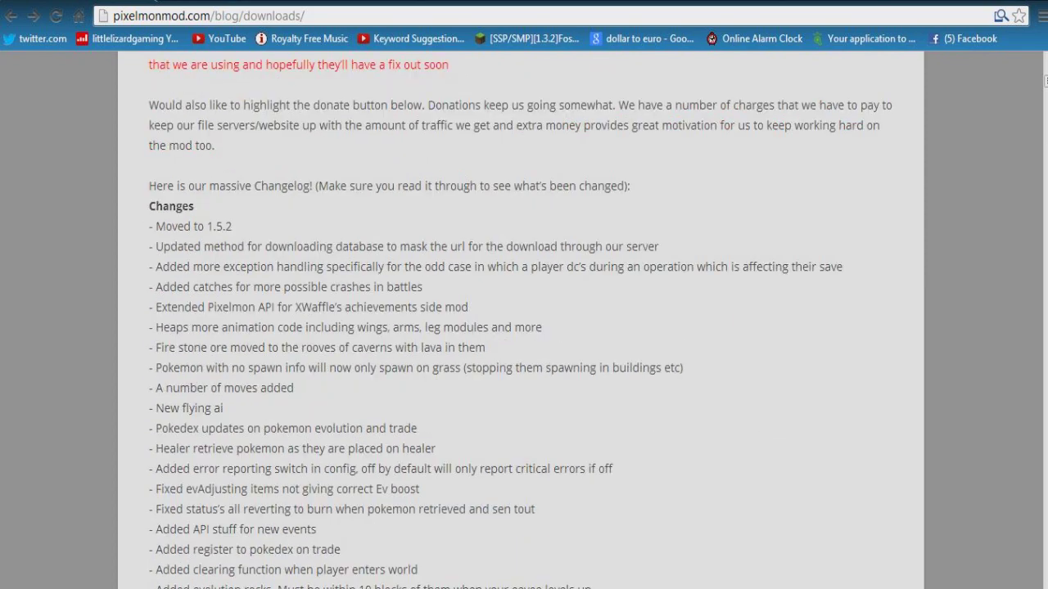
pyautogui.scroll(-2, 524, 327)
pyautogui.moveTo(163, 208); pyautogui.dragTo(335, 390)
pyautogui.click(335, 390)
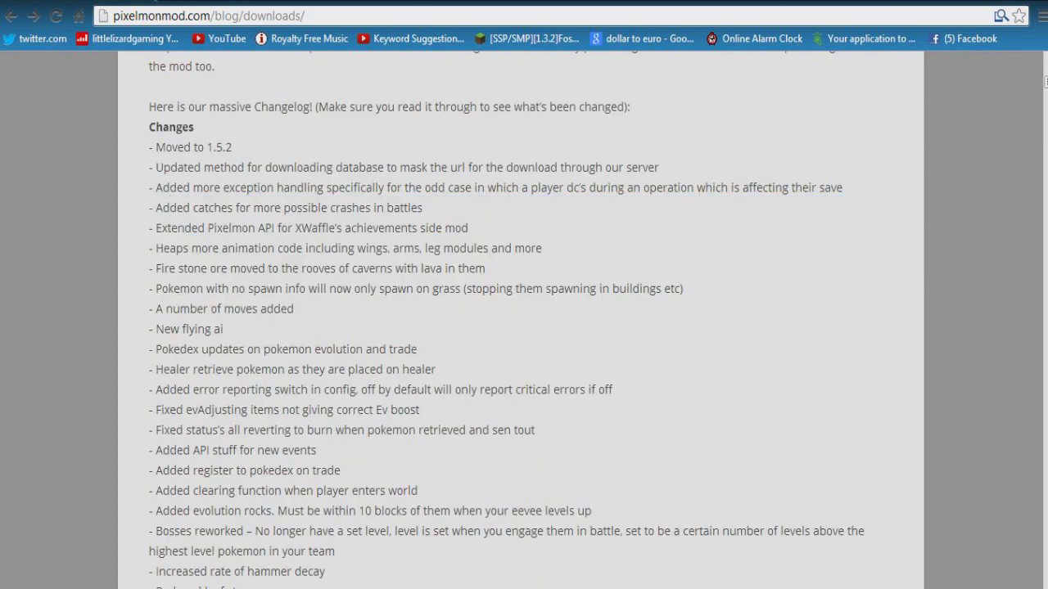
pyautogui.scroll(-2, 524, 327)
pyautogui.scroll(-6, 524, 327)
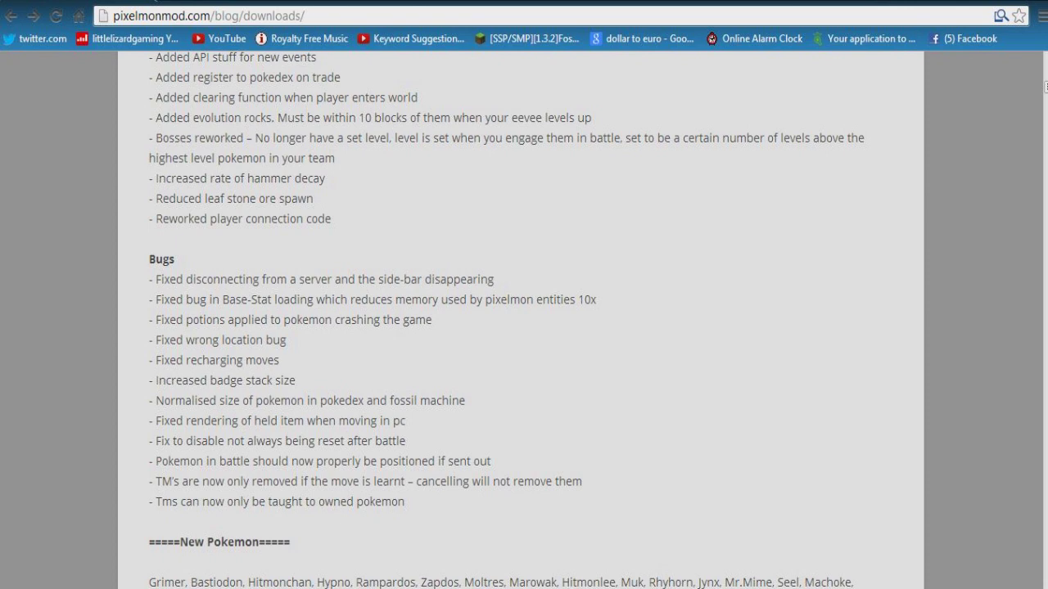
pyautogui.scroll(-8, 315, 147)
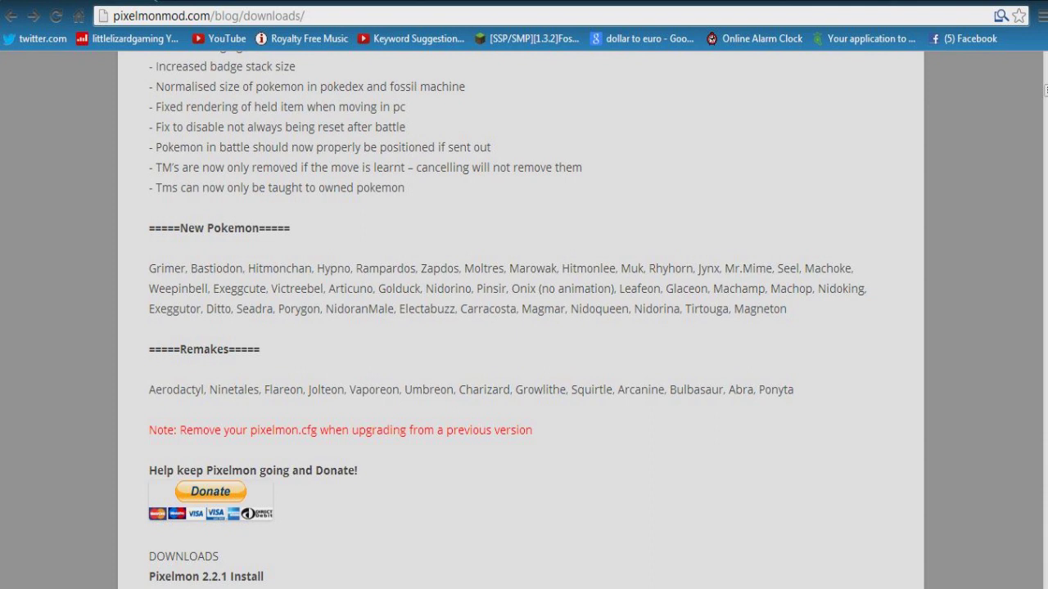
# Step: Open Link 1 under Pixelmon 2.2.1 Install to download the mod archive
pyautogui.scroll(-2, 524, 328)
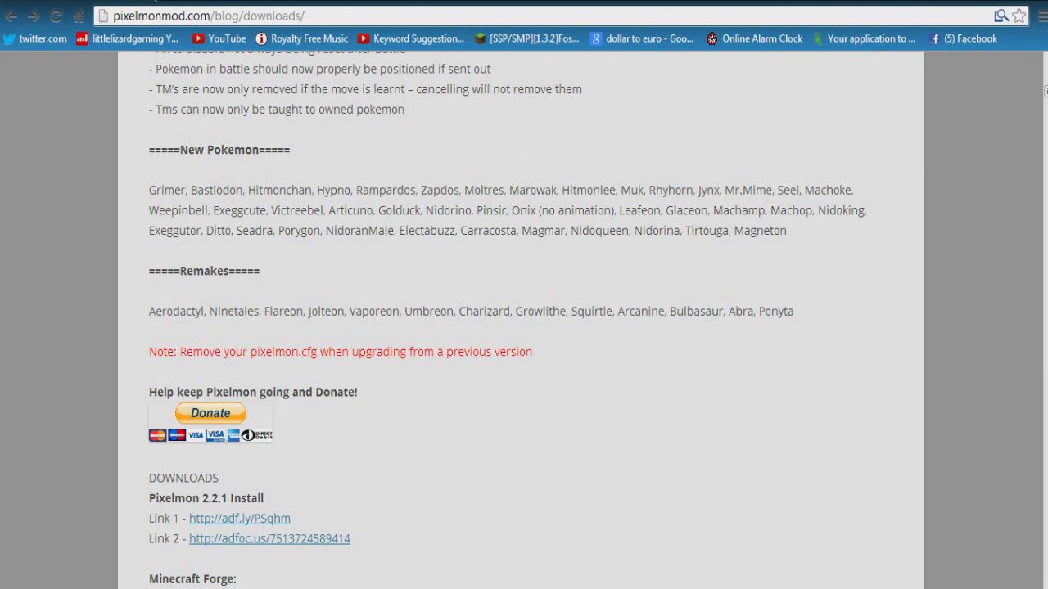
pyautogui.scroll(-1, 521, 319)
pyautogui.scroll(-1, 520, 319)
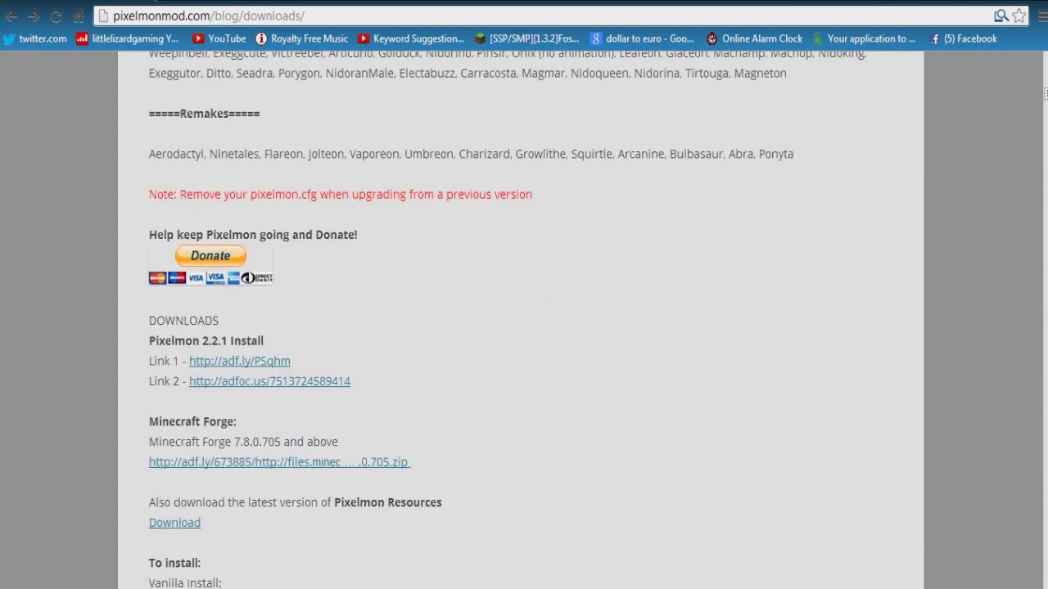
pyautogui.scroll(-1, 521, 319)
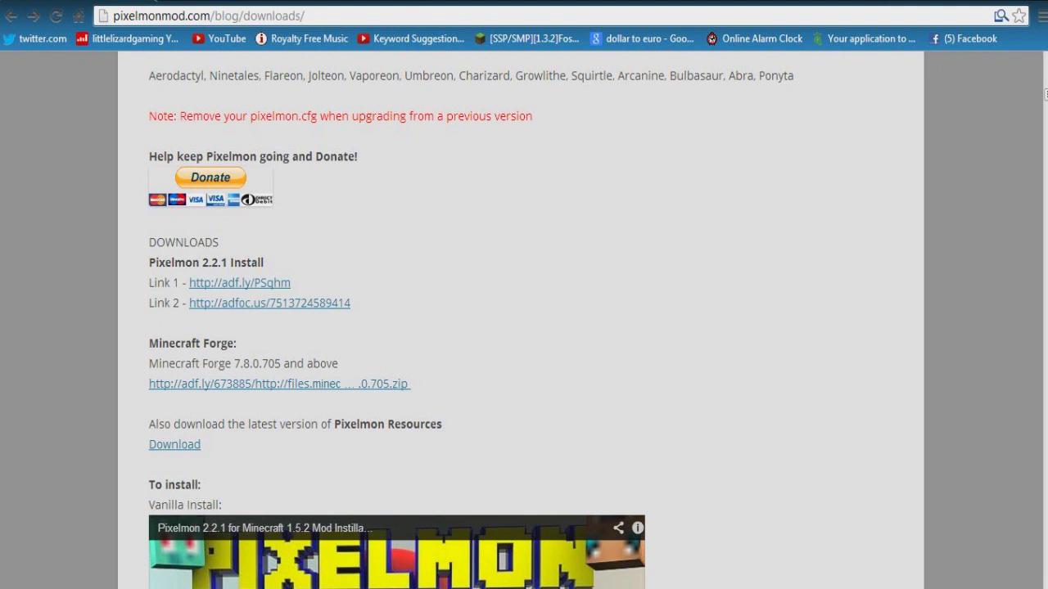
pyautogui.moveTo(149, 261); pyautogui.dragTo(264, 262)
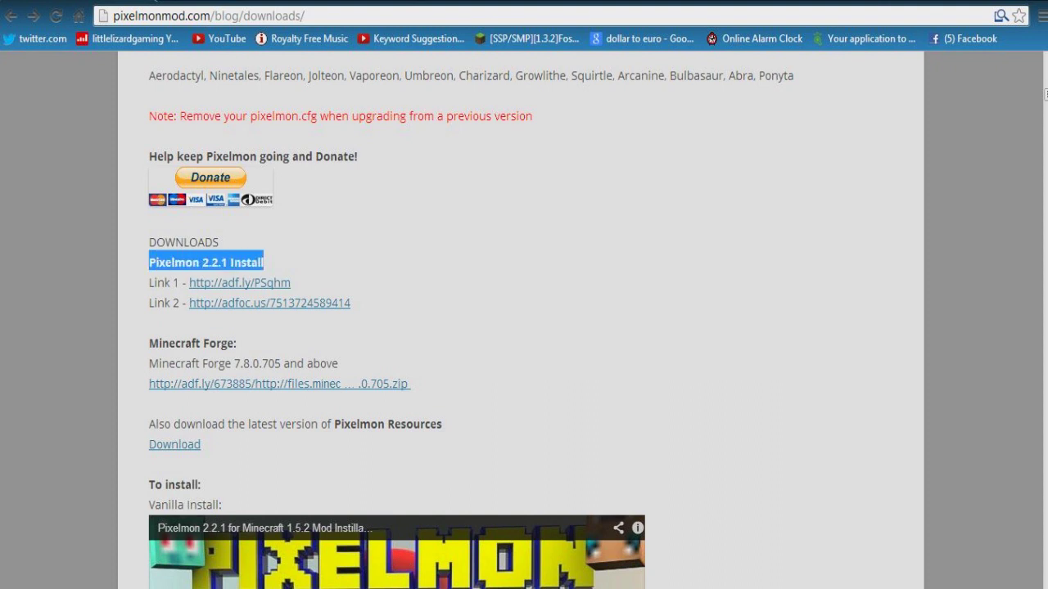
pyautogui.click(264, 262)
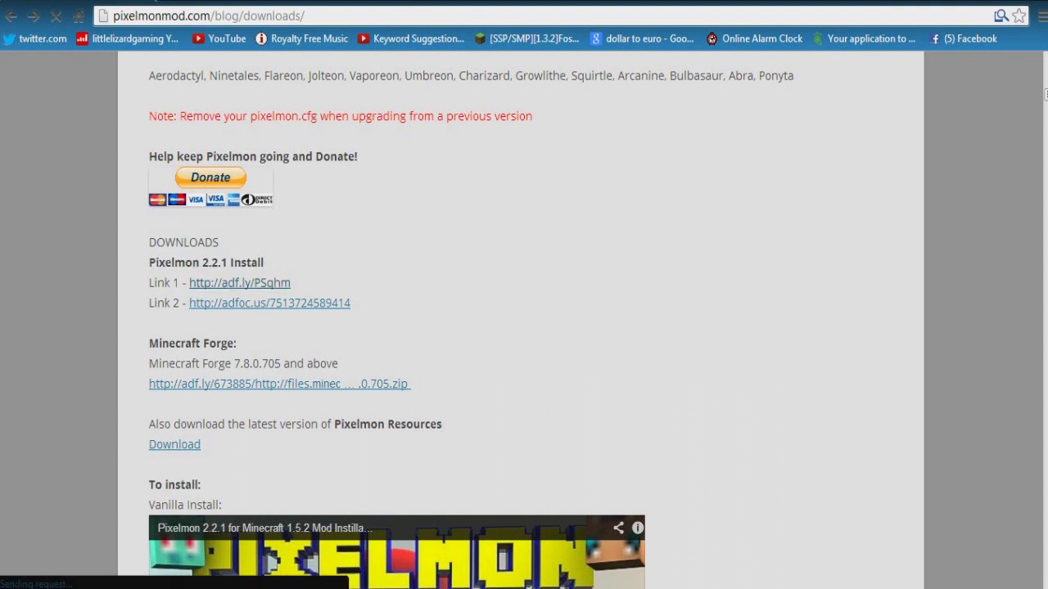
pyautogui.click(239, 282)
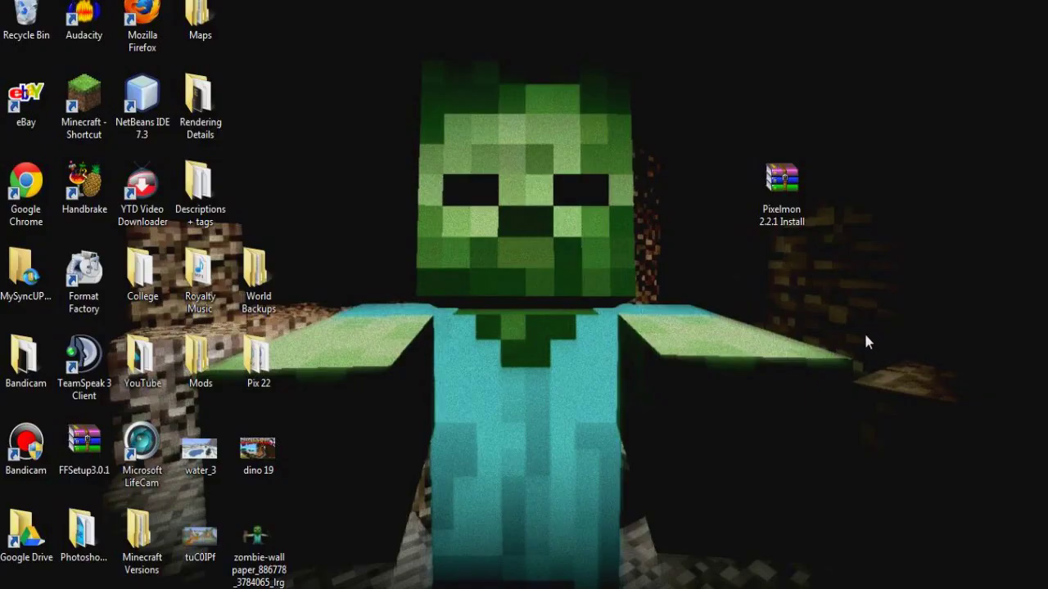
# Step: Move the Pixelmon 2.2.1 Install archive one icon space to the right on the desktop
pyautogui.moveTo(713, 142); pyautogui.dragTo(841, 255)
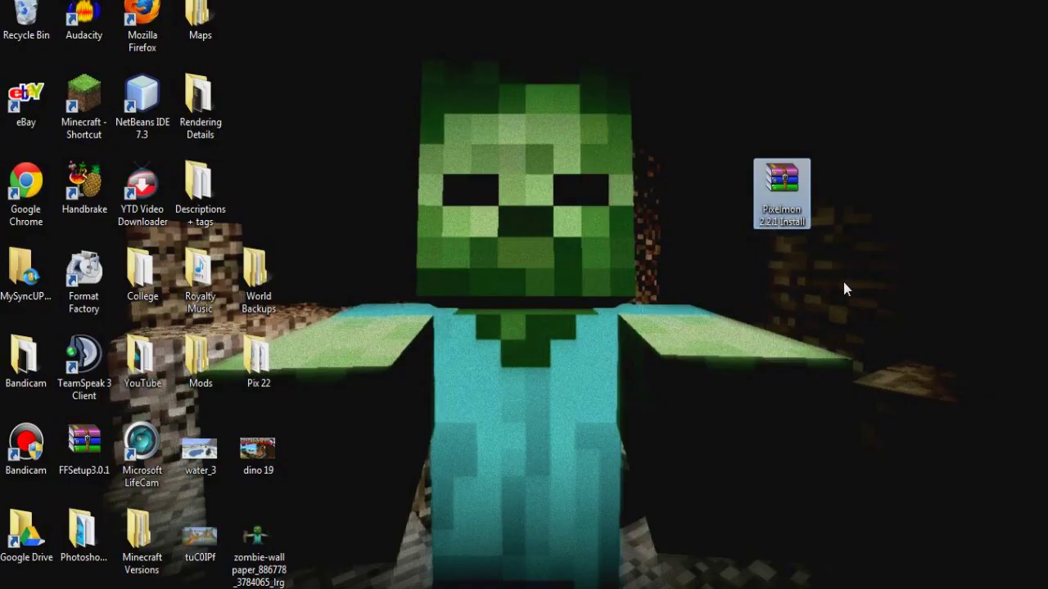
pyautogui.click(841, 279)
pyautogui.moveTo(780, 180); pyautogui.dragTo(840, 180)
pyautogui.click(835, 295)
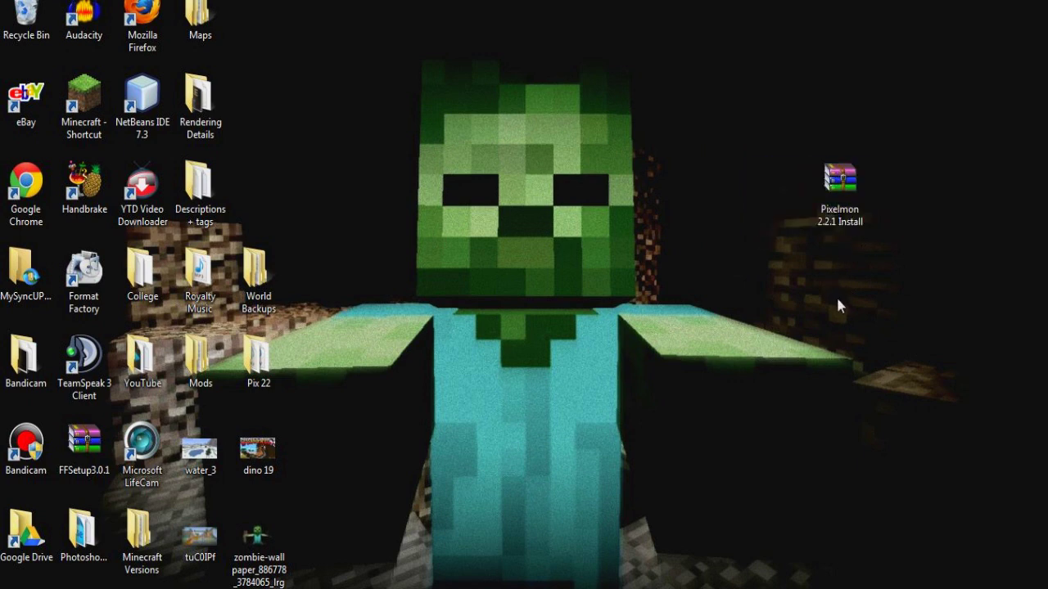
# Step: Return to the Pixelmon downloads page in Chrome and open the Minecraft Forge 7.8.0.705 zip download link
pyautogui.moveTo(210, 577)
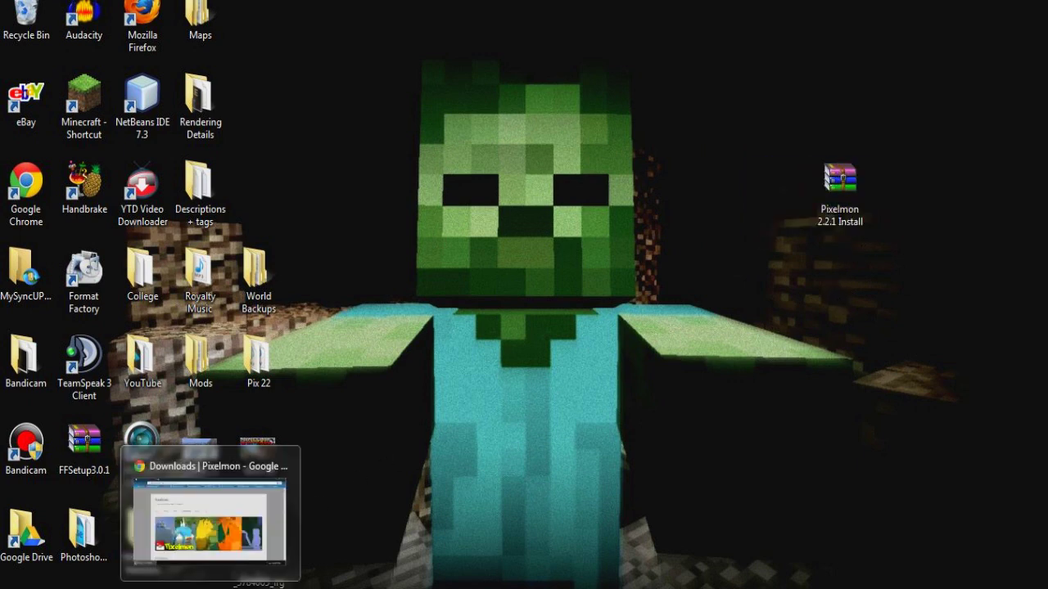
pyautogui.click(262, 524)
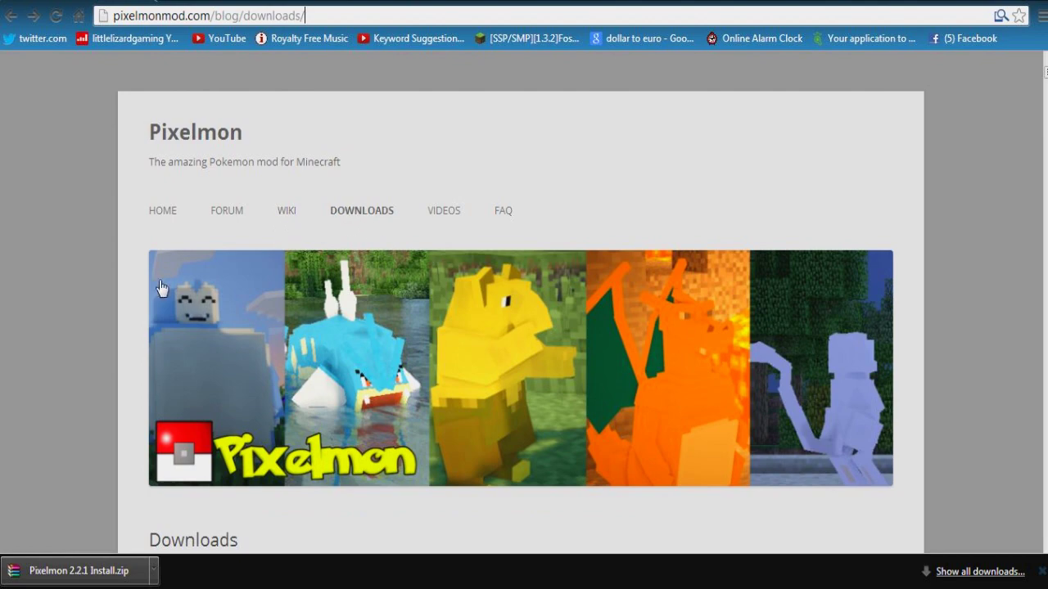
pyautogui.scroll(-10, 98, 271)
pyautogui.scroll(-20, 127, 256)
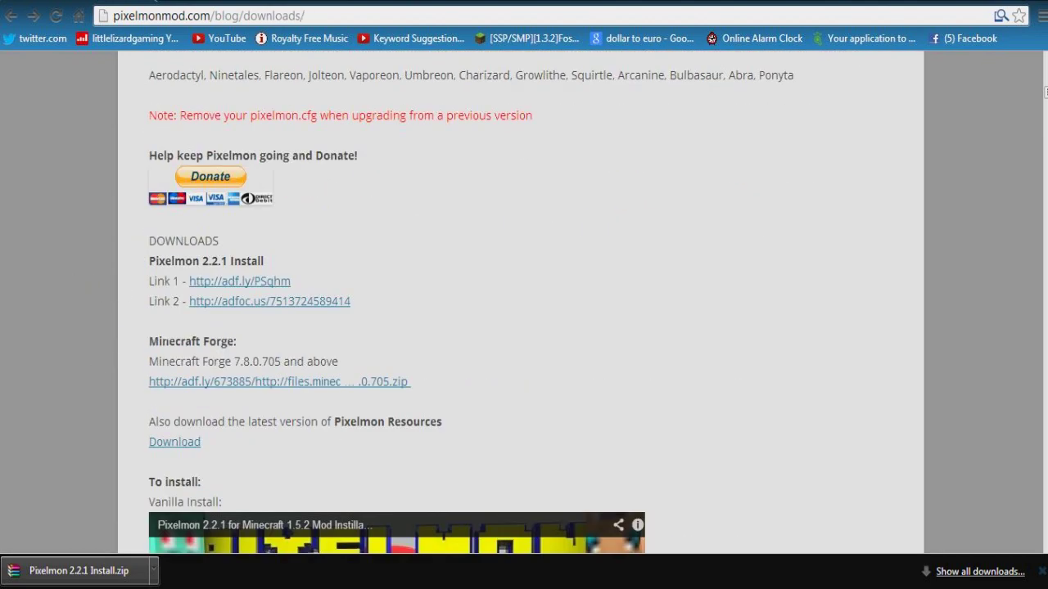
pyautogui.moveTo(161, 342); pyautogui.dragTo(238, 341)
pyautogui.moveTo(169, 360); pyautogui.dragTo(296, 361)
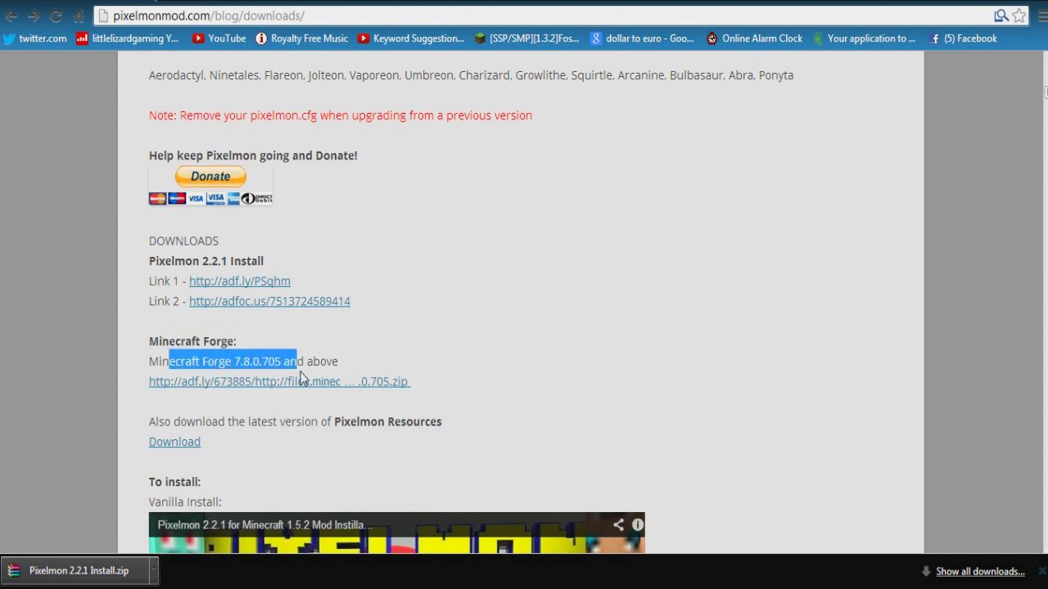
pyautogui.click(96, 368)
pyautogui.click(255, 383)
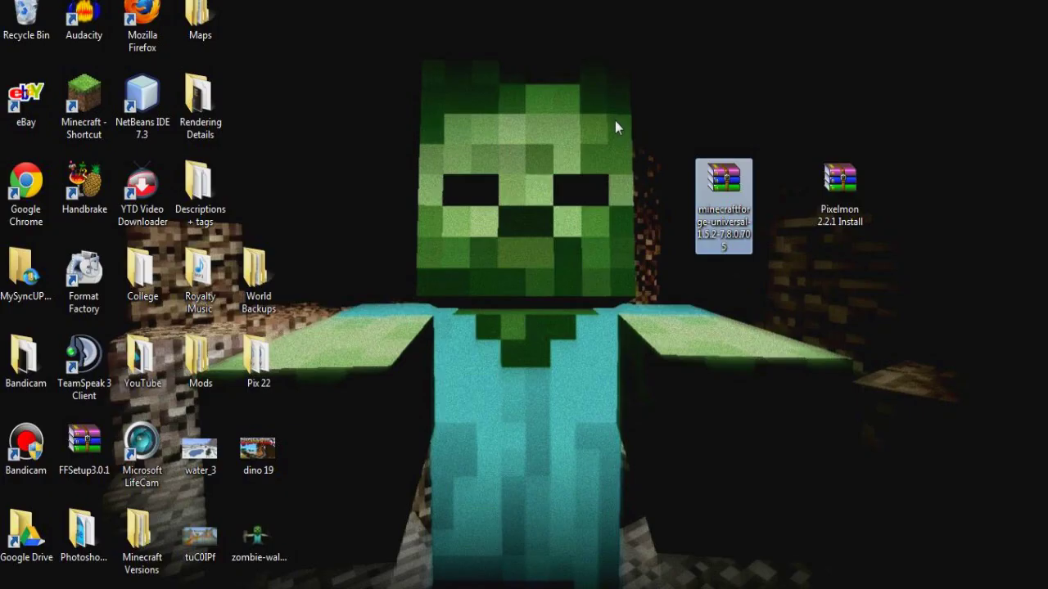
# Step: Place the minecraftforge-universal-1.5.2-7.8.0.705 archive directly above the Pixelmon 2.2.1 Install archive on the desktop
pyautogui.moveTo(608, 112); pyautogui.dragTo(888, 246)
pyautogui.click(823, 327)
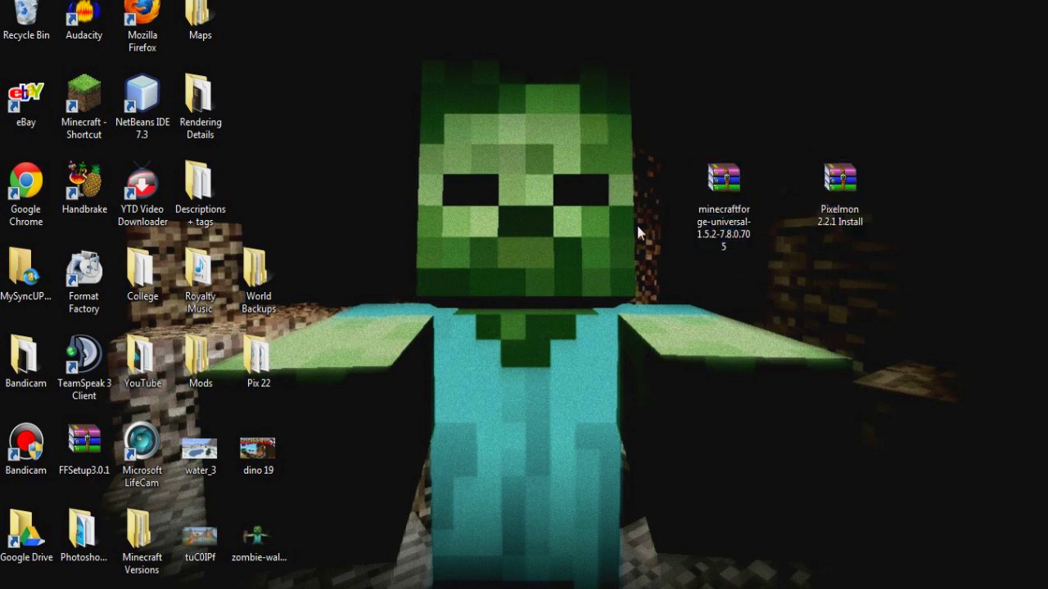
pyautogui.moveTo(737, 175); pyautogui.dragTo(866, 90)
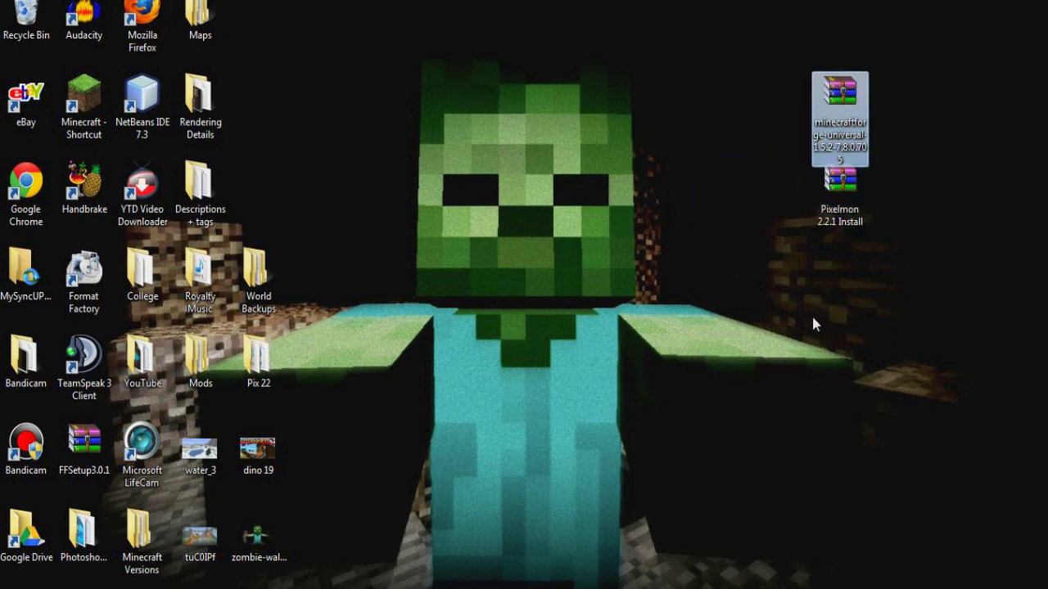
pyautogui.click(811, 320)
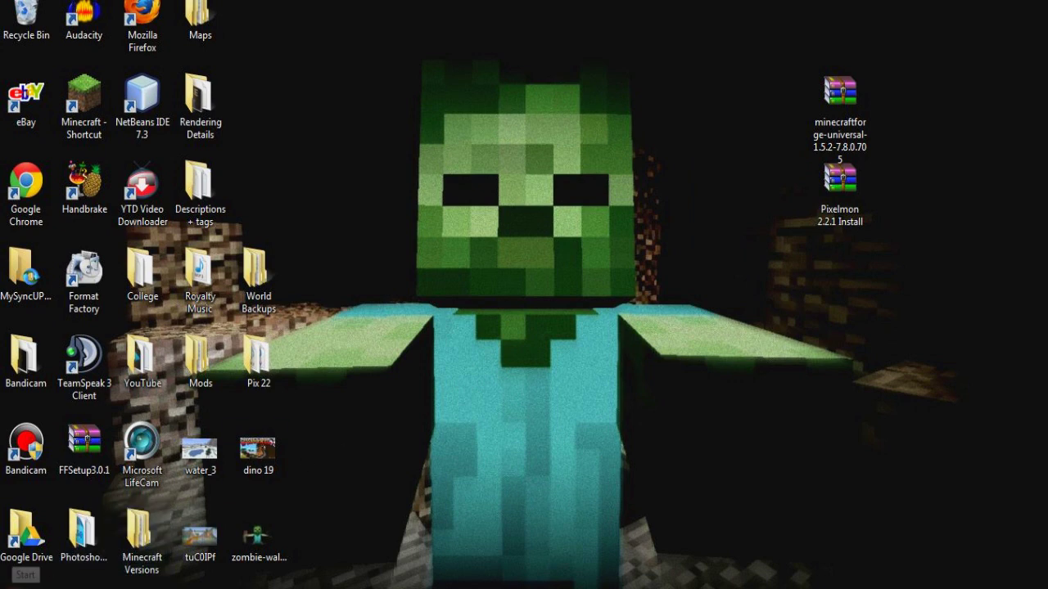
# Step: Search Windows for "run" and open the Run dialog
pyautogui.click(9, 582)
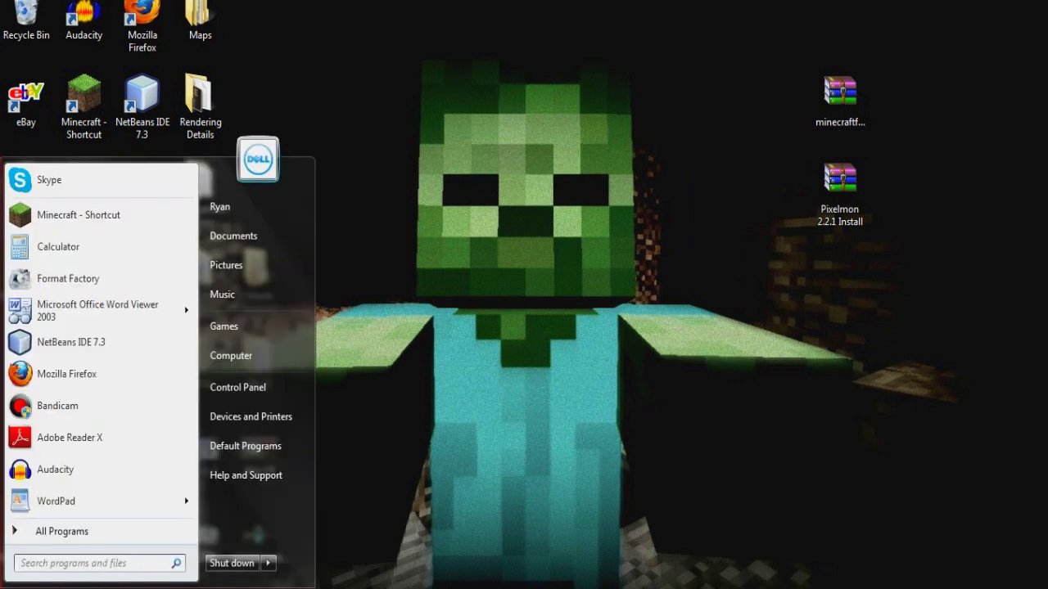
pyautogui.write('run')
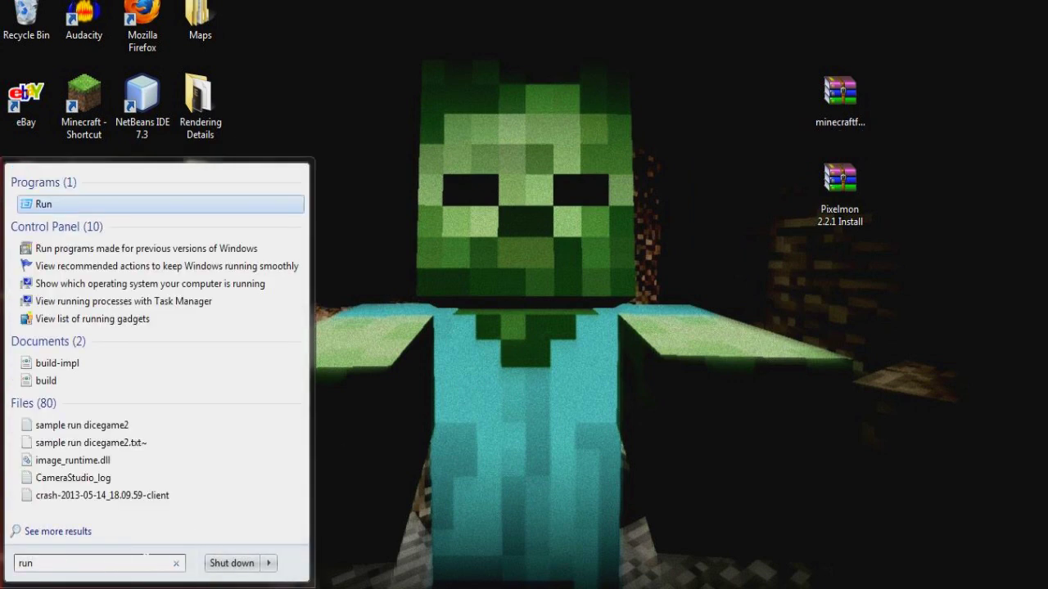
pyautogui.click(41, 205)
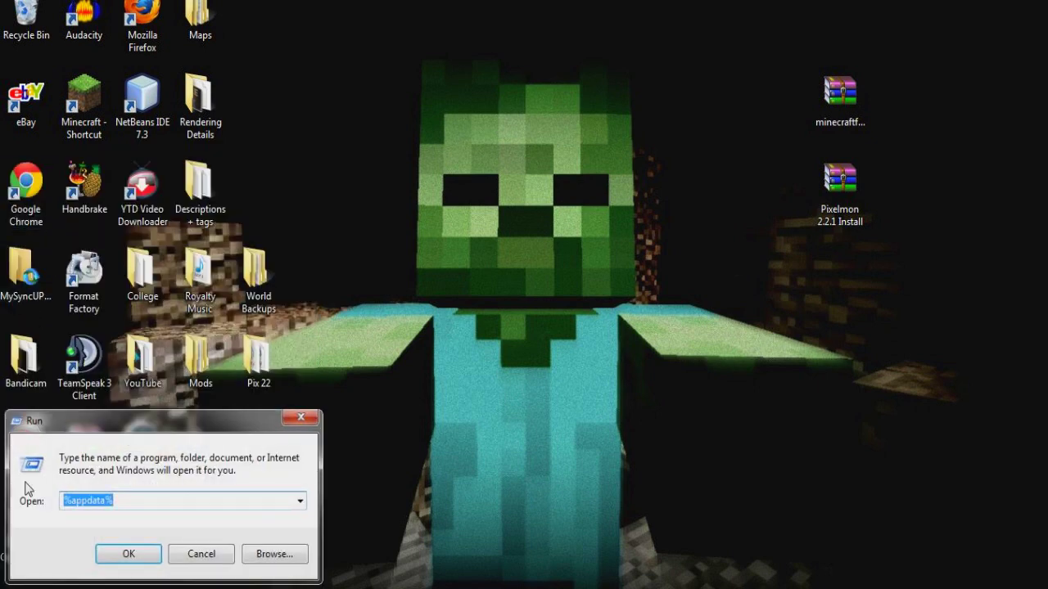
# Step: Run %appdata% to open the Roaming folder, and move its window closer to the middle of the desktop
pyautogui.click(133, 500)
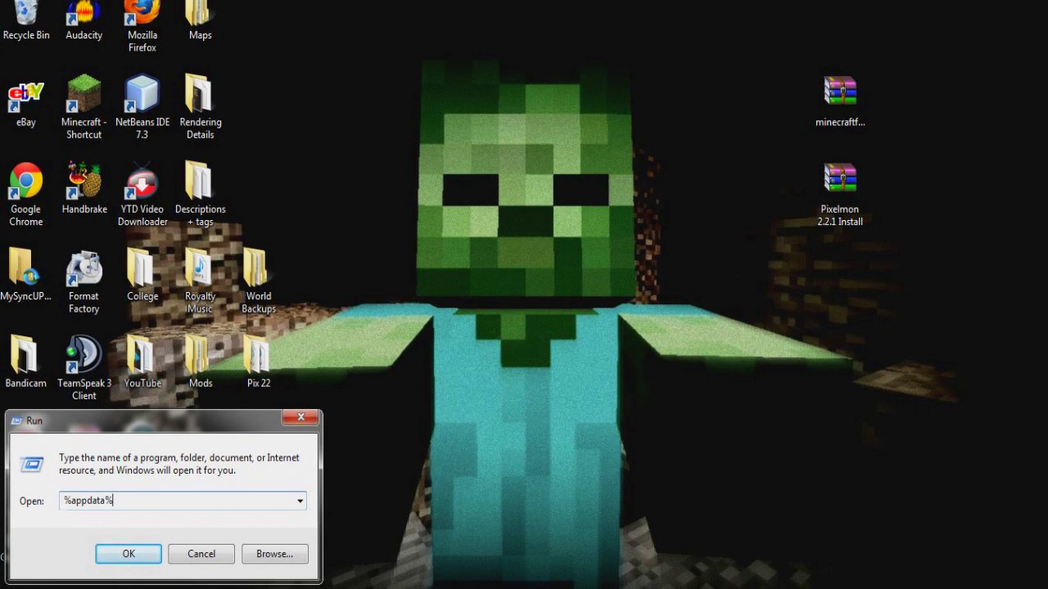
pyautogui.moveTo(64, 500); pyautogui.dragTo(101, 500)
pyautogui.click(111, 500)
pyautogui.hotkey('shift', 'Right')
pyautogui.hotkey('shift', 'Right')
pyautogui.hotkey('shift', 'Right')
pyautogui.hotkey('shift', 'Right')
pyautogui.hotkey('shift', 'Right')
pyautogui.hotkey('shift', 'Right')
pyautogui.hotkey('shift', 'Right')
pyautogui.hotkey('shift', 'Right')
pyautogui.hotkey('shift', 'Right')
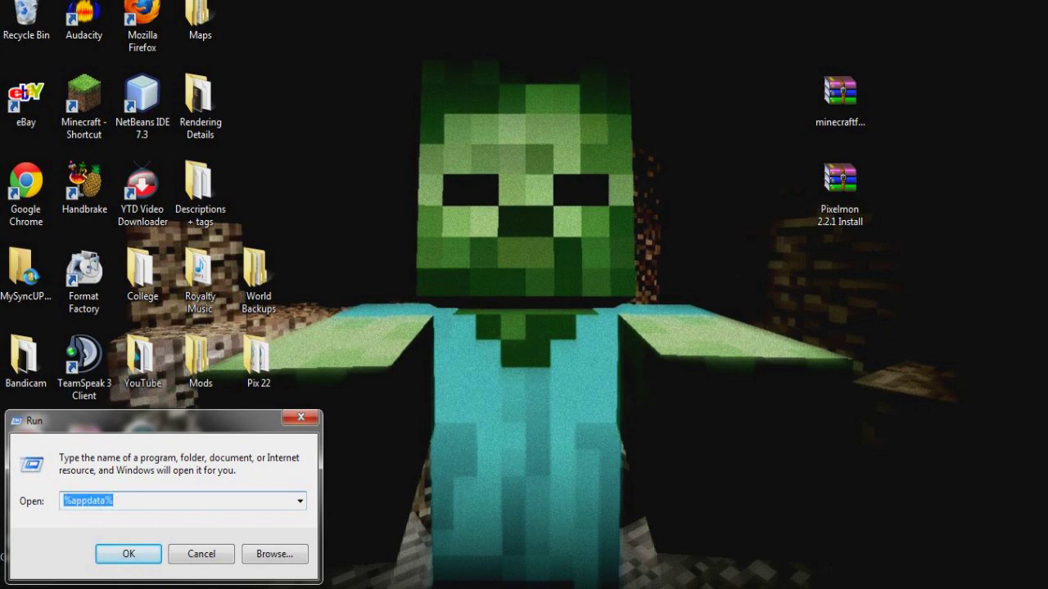
pyautogui.press('End')
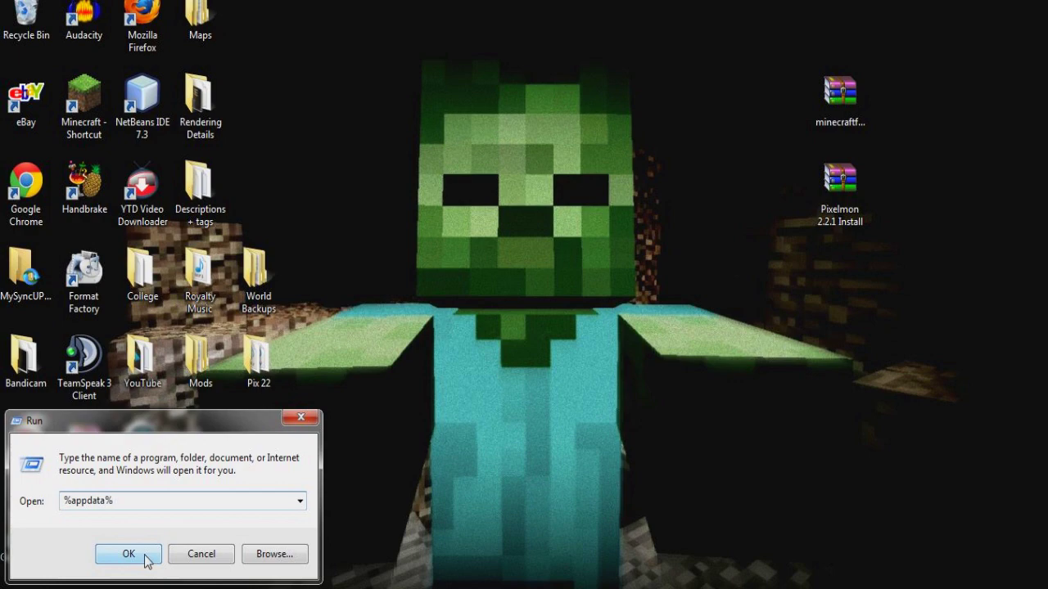
pyautogui.click(146, 560)
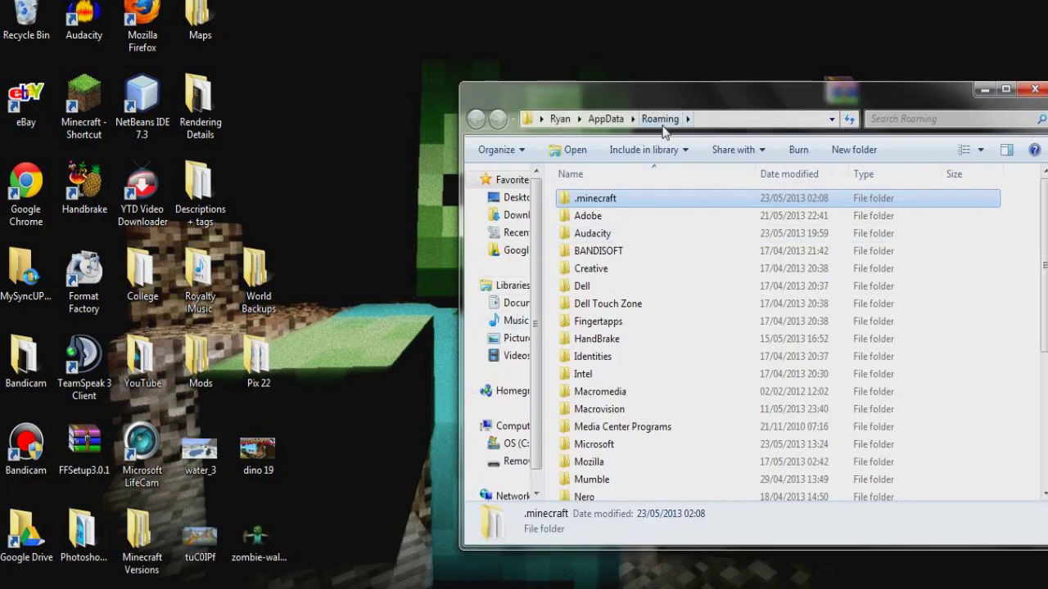
pyautogui.moveTo(668, 93); pyautogui.dragTo(559, 99)
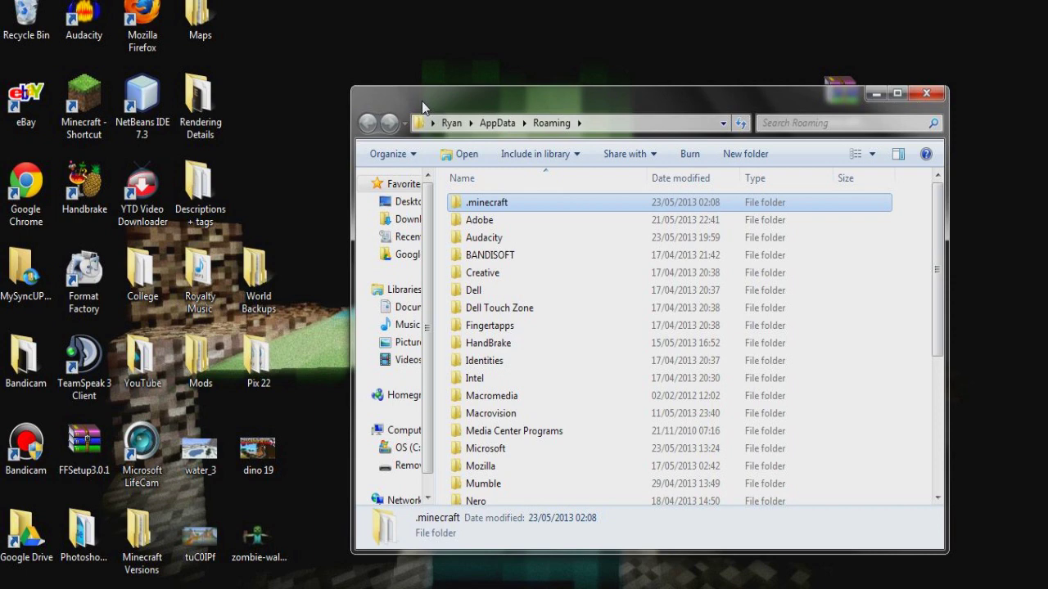
# Step: Open the Minecraft Versions folder from the desktop and arrange its window beside the Roaming window
pyautogui.moveTo(422, 101); pyautogui.dragTo(500, 111)
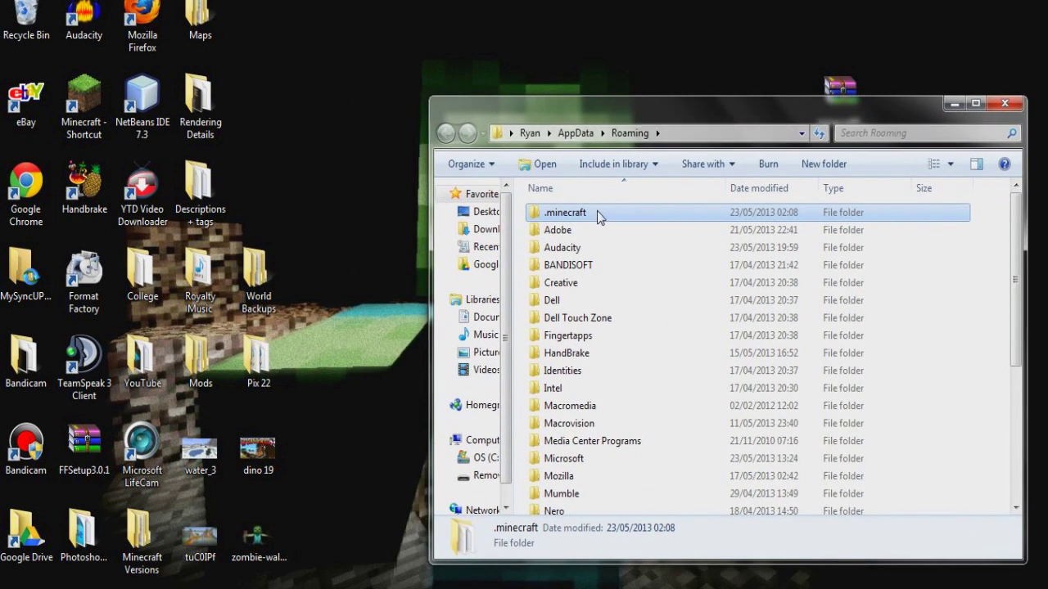
pyautogui.doubleClick(146, 521)
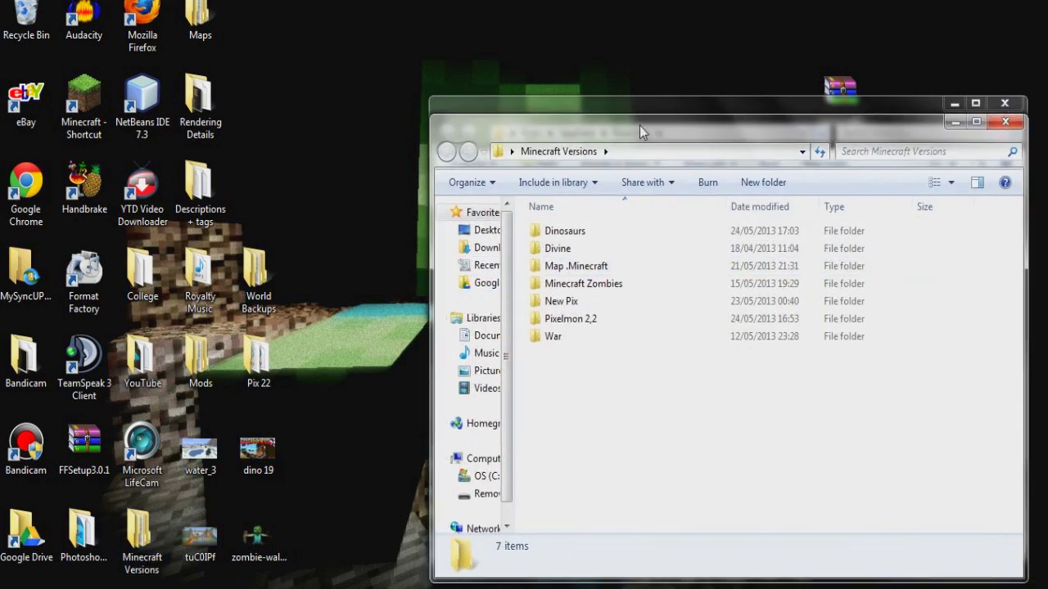
pyautogui.moveTo(643, 131); pyautogui.dragTo(446, 106)
pyautogui.click(781, 116)
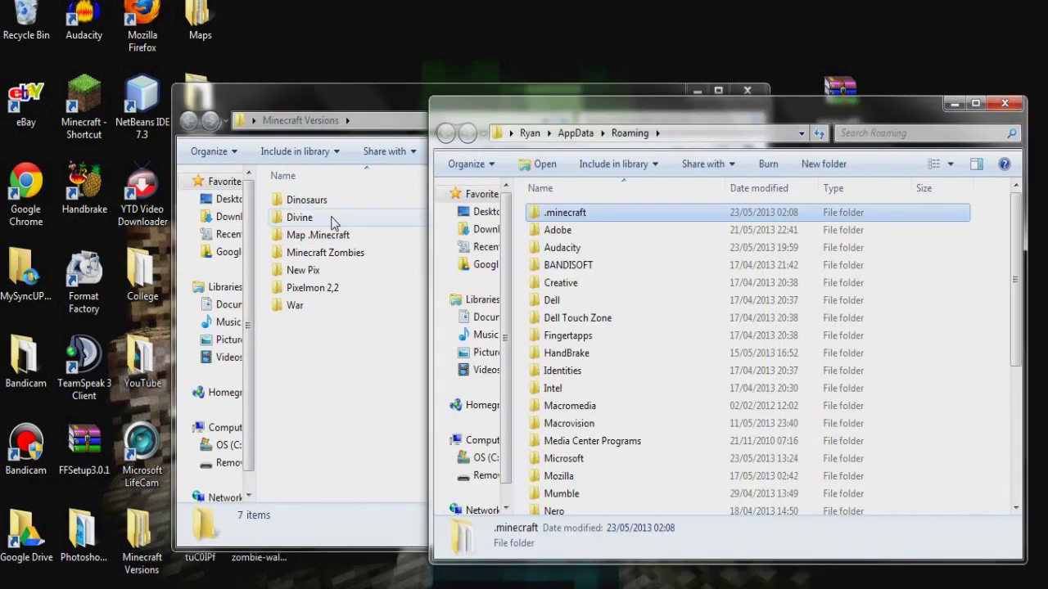
# Step: Move the .minecraft folder from Roaming into the Dinosaurs folder of Minecraft Versions, and close both folder windows
pyautogui.doubleClick(307, 200)
pyautogui.click(702, 214)
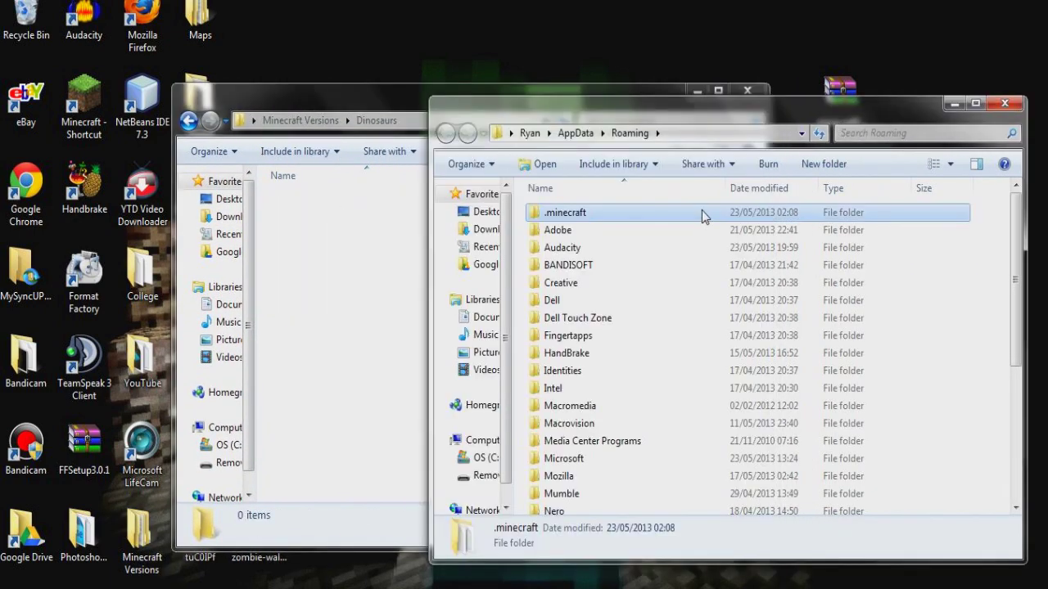
pyautogui.moveTo(703, 215); pyautogui.dragTo(344, 249)
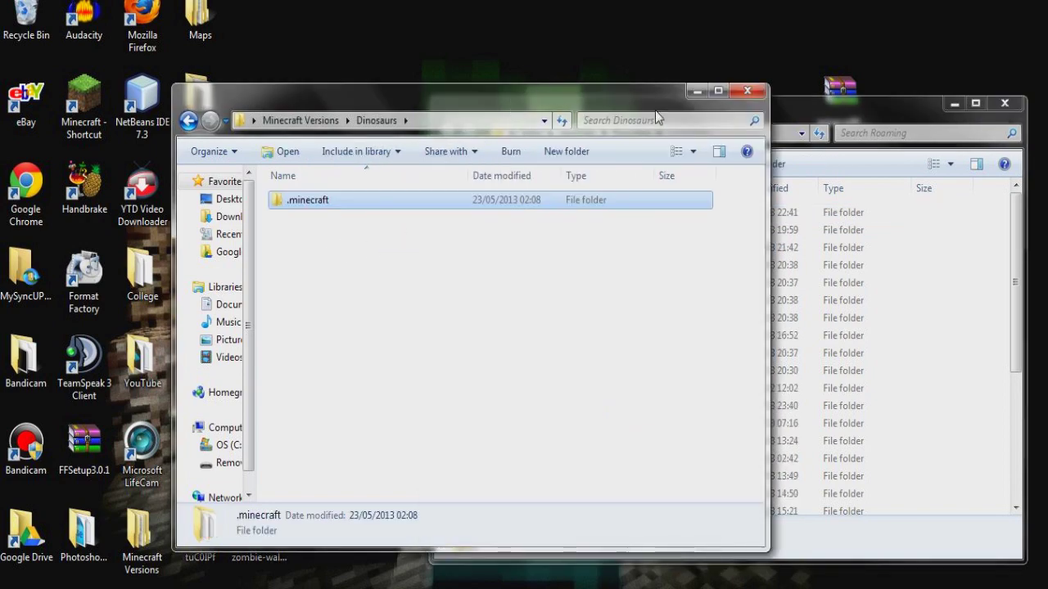
pyautogui.click(745, 91)
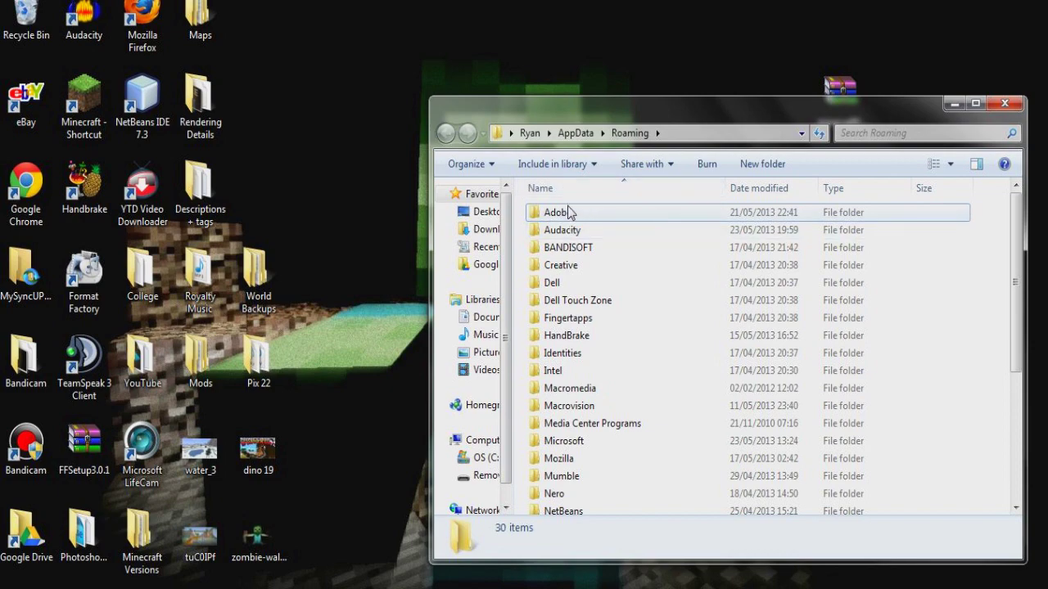
pyautogui.click(1003, 104)
# Step: Launch Minecraft, log in with the account username and password, and close the game once its main menu has loaded
pyautogui.doubleClick(83, 105)
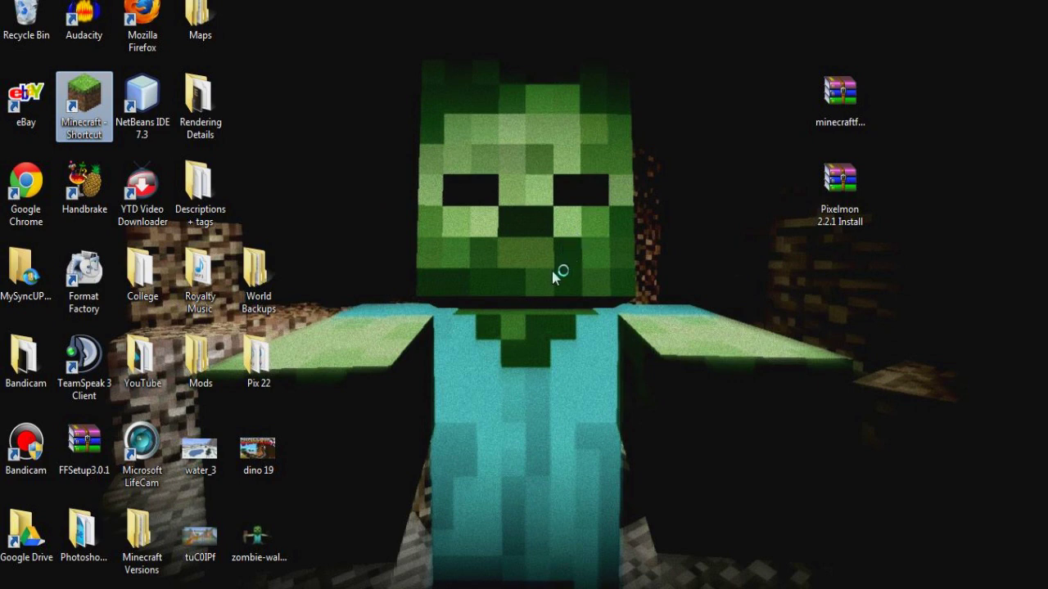
pyautogui.write('f')
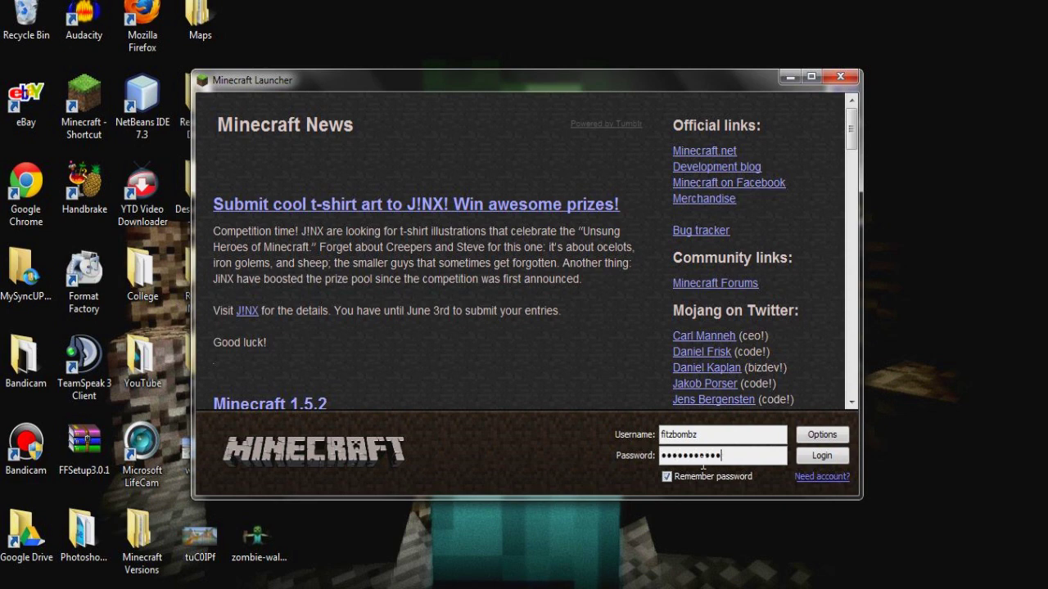
pyautogui.click(812, 457)
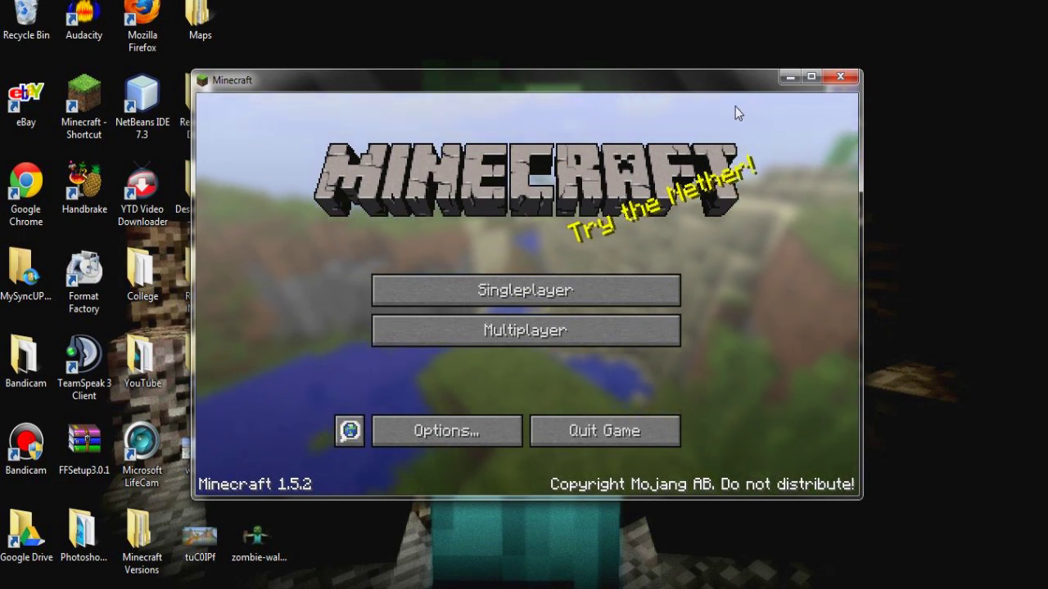
pyautogui.click(840, 78)
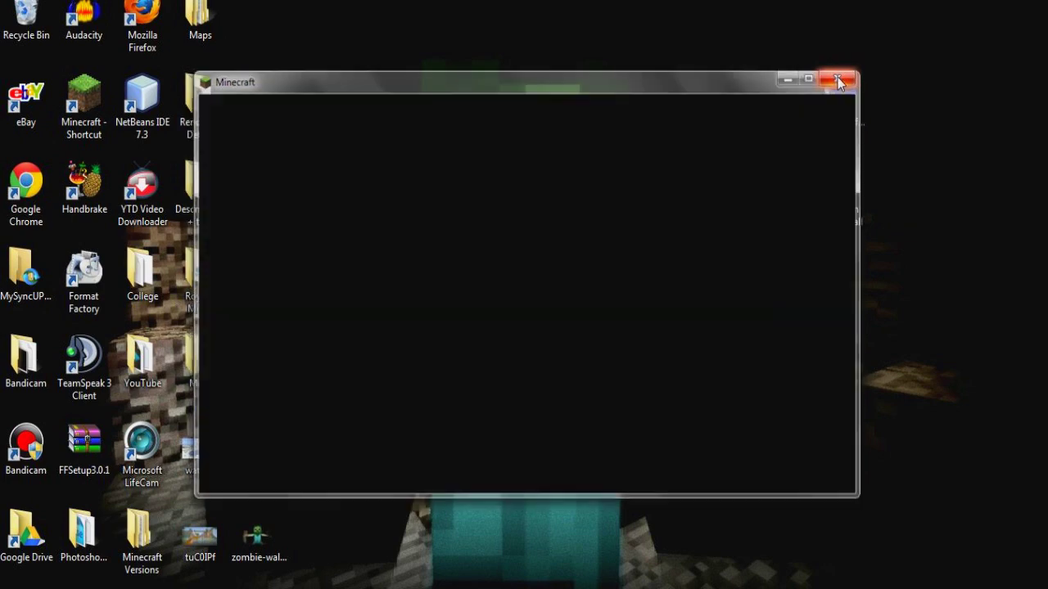
# Step: Find the Run dialog by searching Windows for "run", and run %appdata% to open the Roaming folder
pyautogui.click(19, 586)
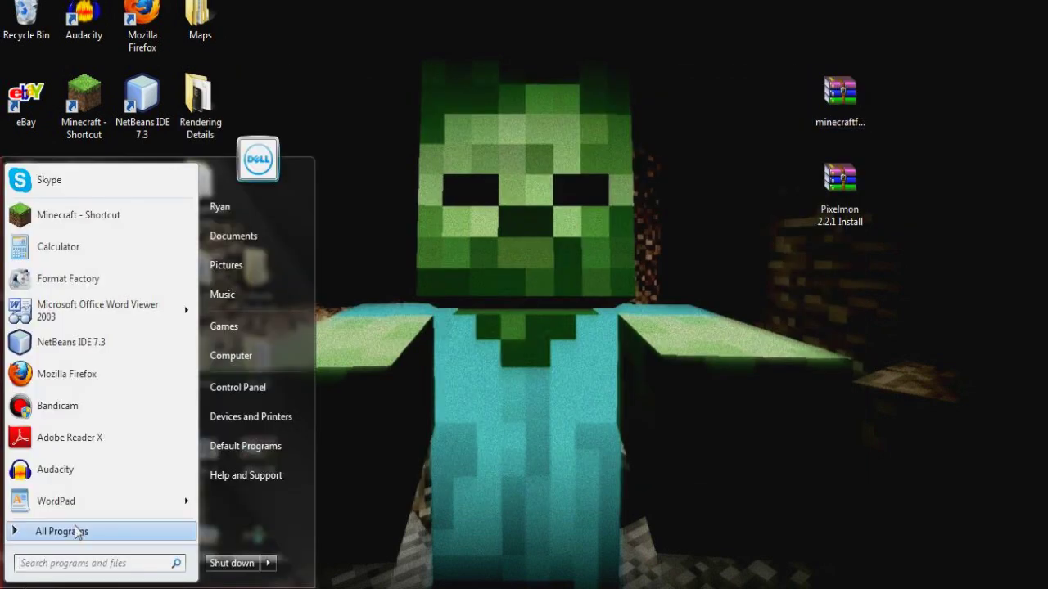
pyautogui.write('run')
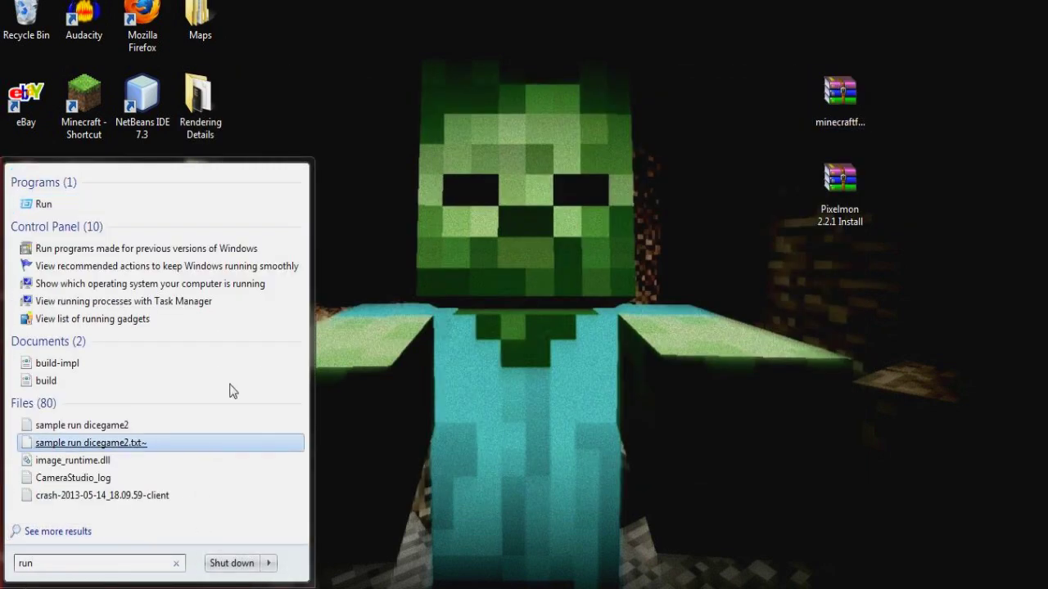
pyautogui.click(91, 205)
pyautogui.click(109, 500)
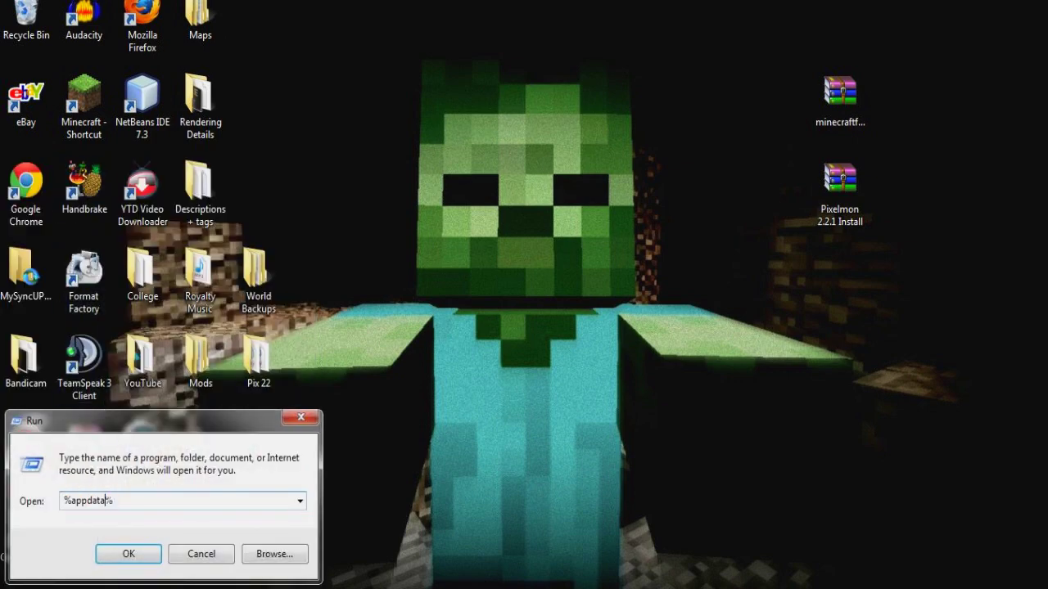
pyautogui.doubleClick(109, 500)
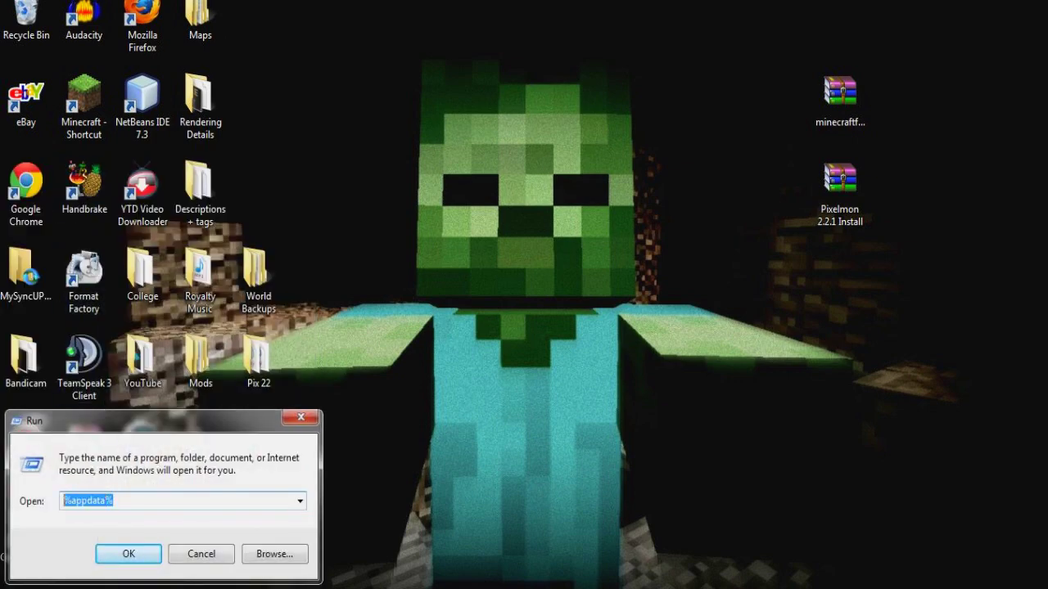
pyautogui.click(128, 554)
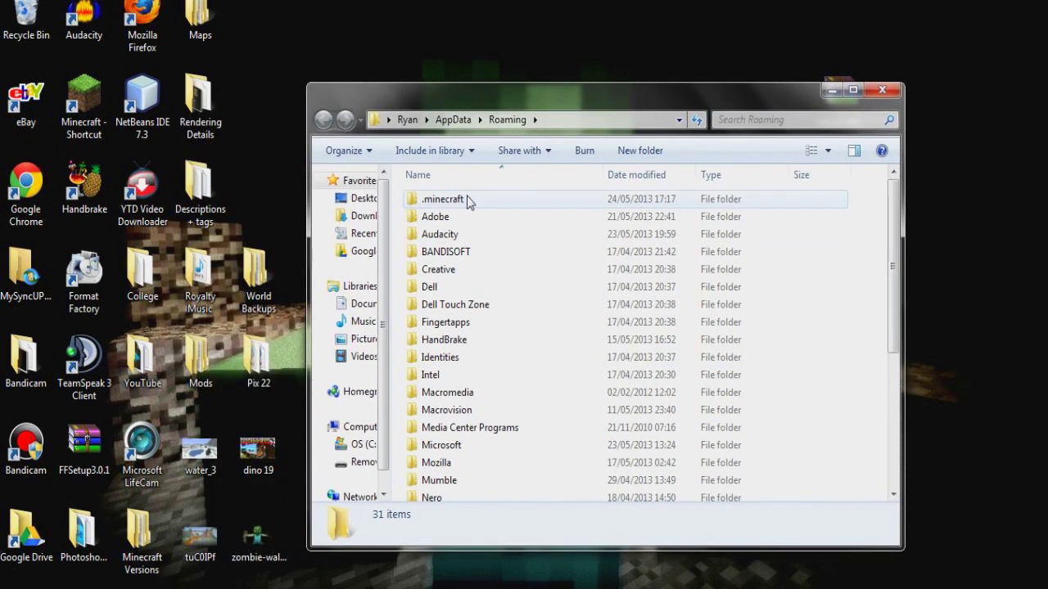
# Step: Open the minecraft jar file from the .minecraft bin folder with WinRAR archiver, and minimize the folder window
pyautogui.doubleClick(479, 208)
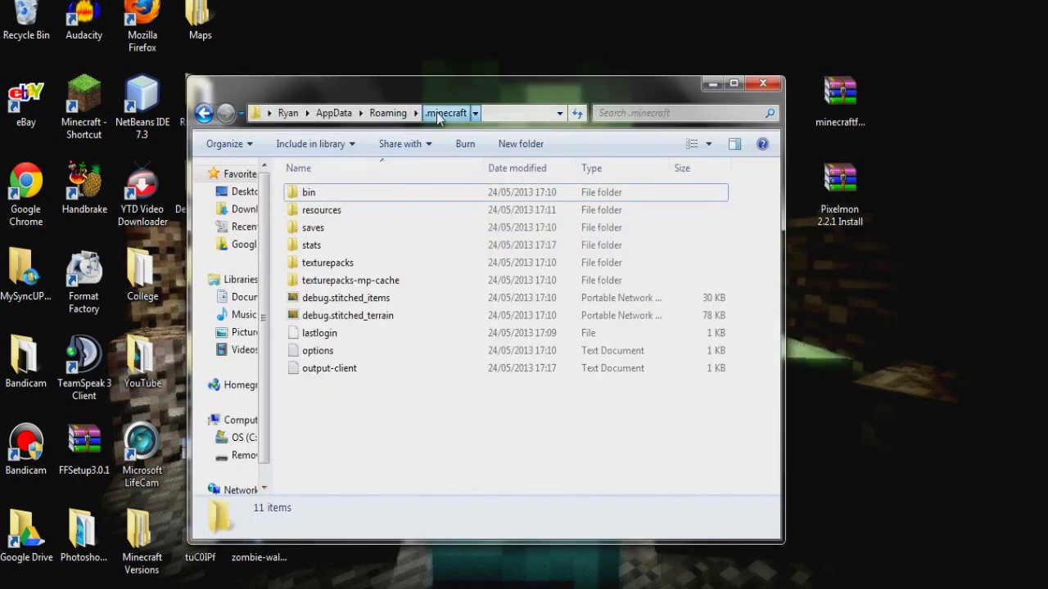
pyautogui.doubleClick(413, 192)
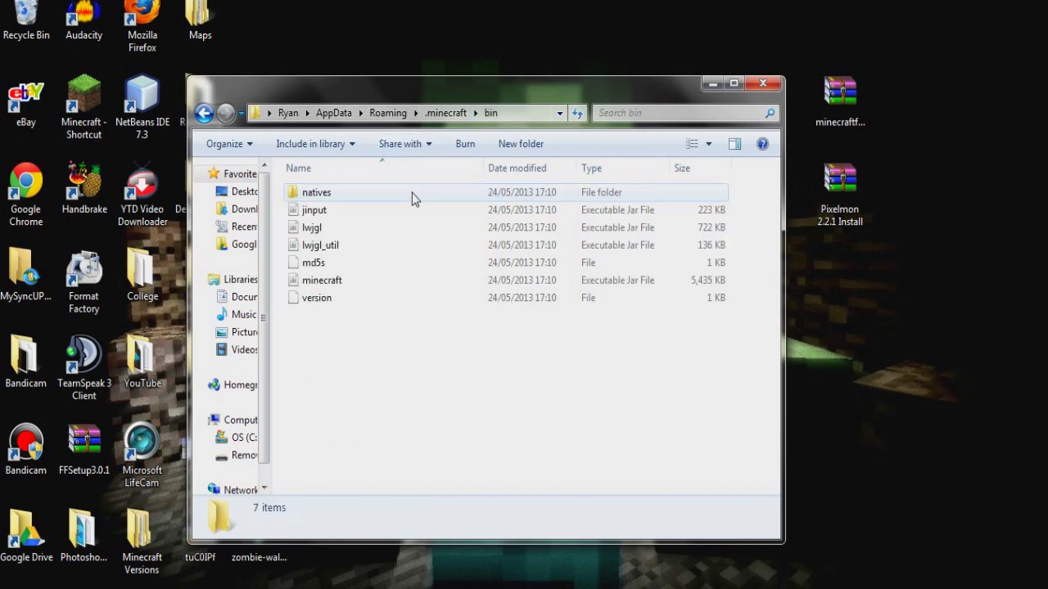
pyautogui.click(501, 283)
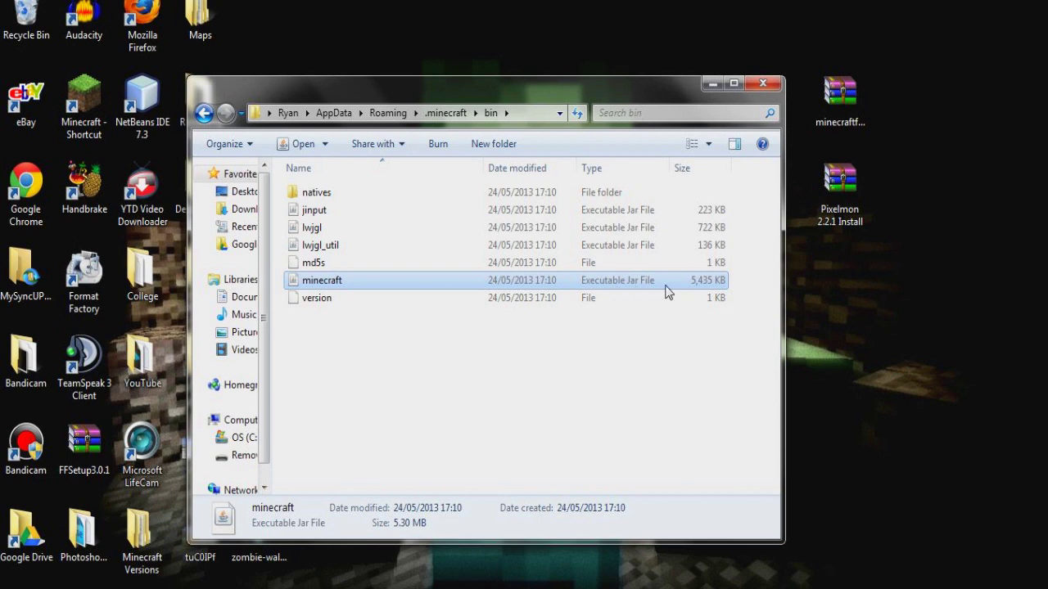
pyautogui.rightClick(502, 282)
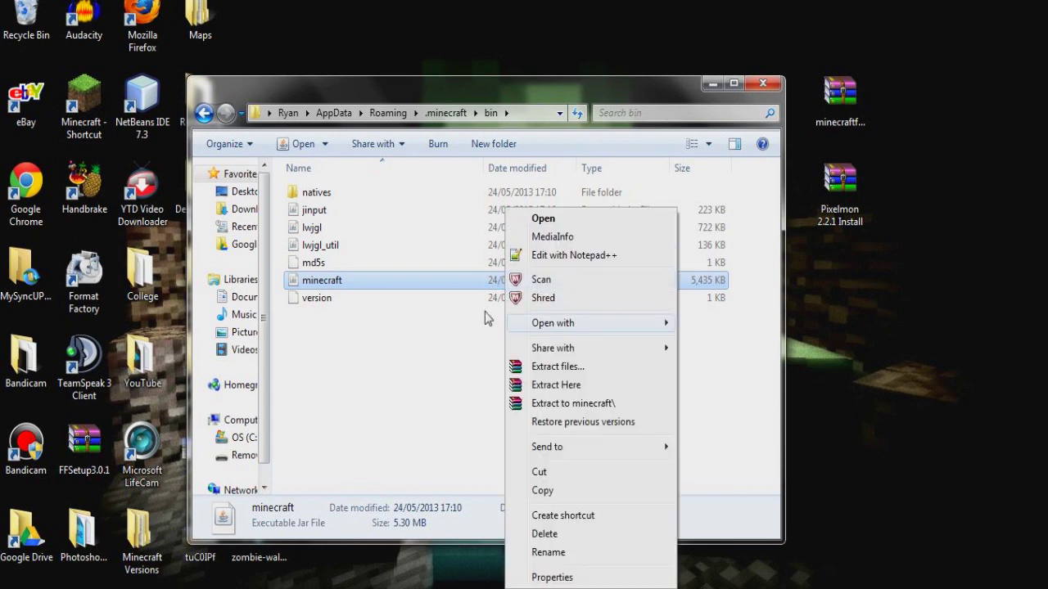
pyautogui.moveTo(626, 323)
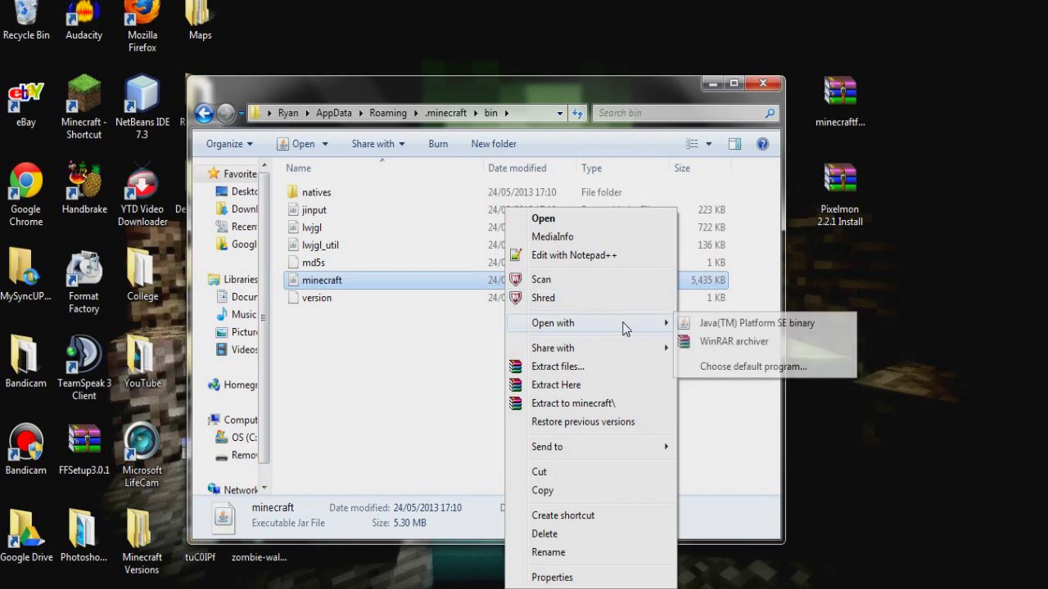
pyautogui.click(734, 342)
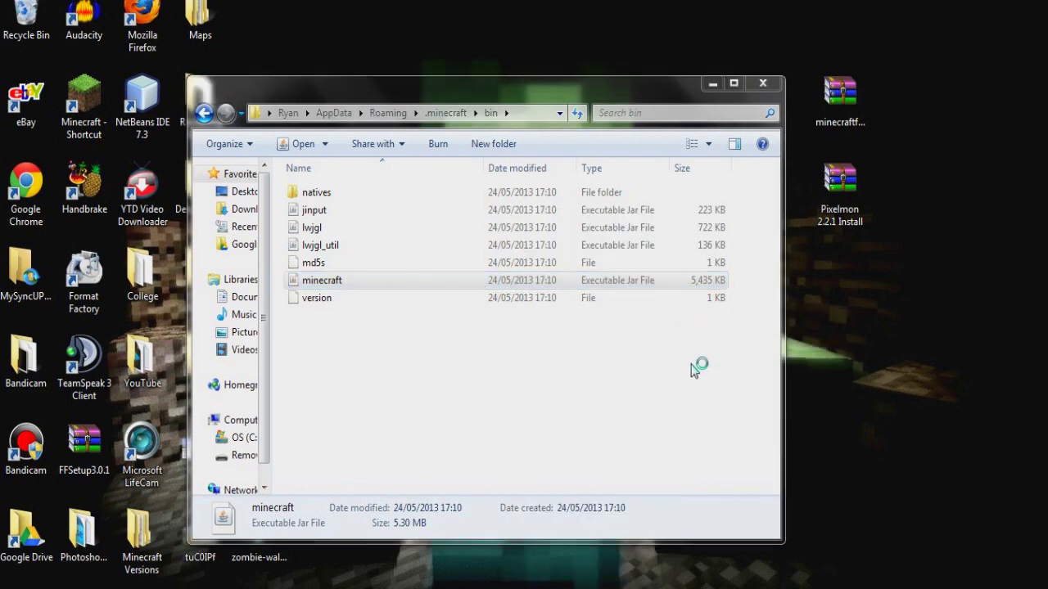
pyautogui.click(712, 82)
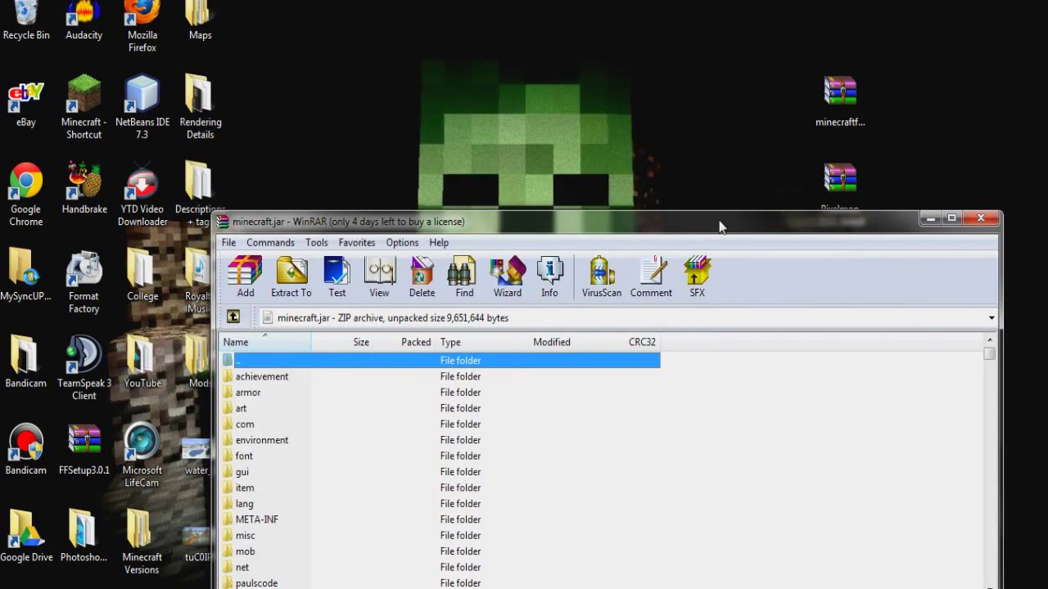
pyautogui.moveTo(712, 232); pyautogui.dragTo(652, 129)
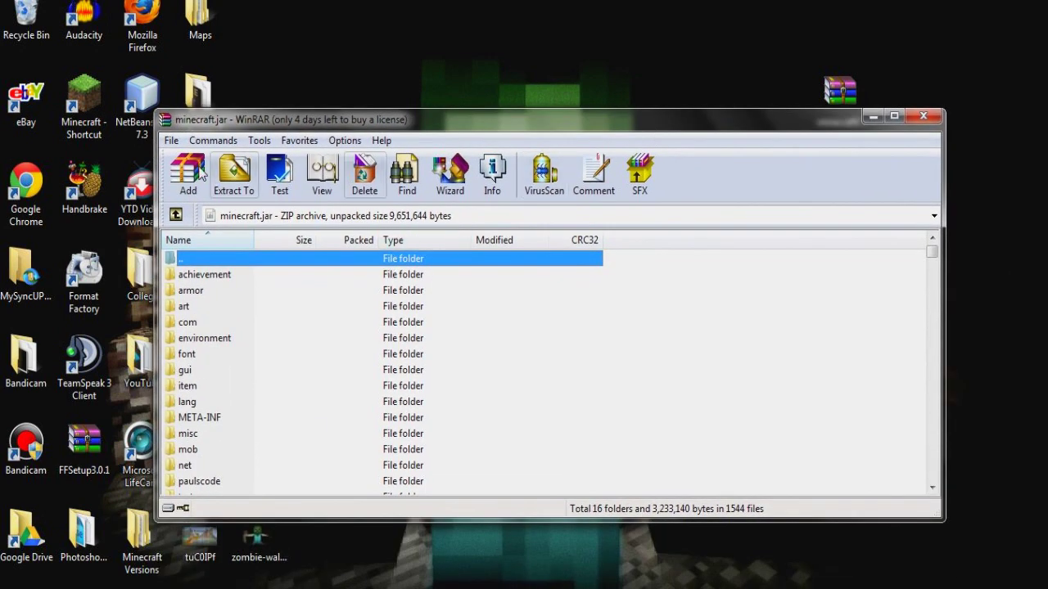
# Step: Delete the META-INF folder from the minecraft.jar archive
pyautogui.click(199, 419)
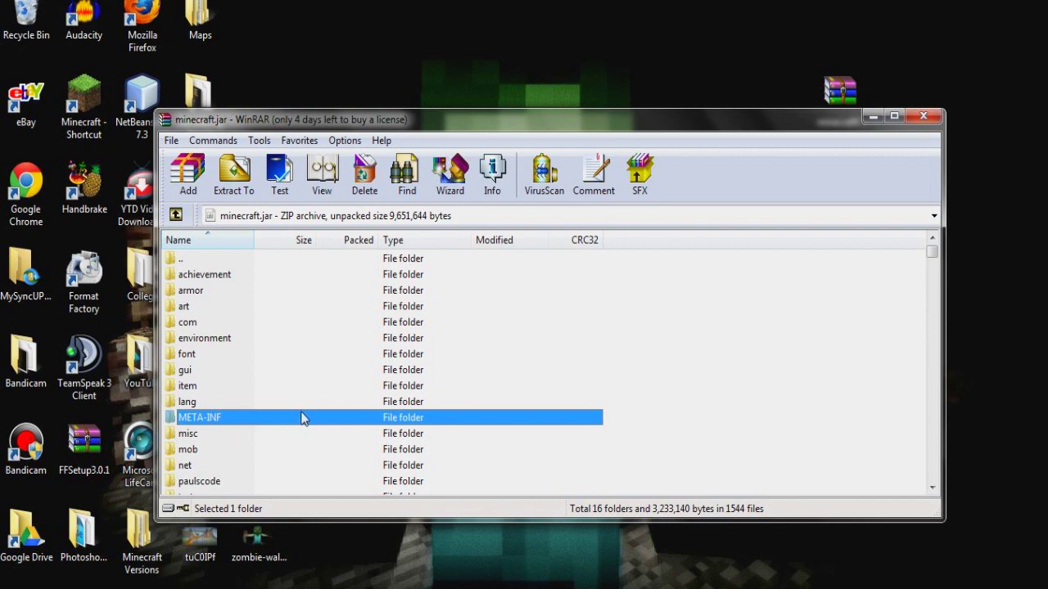
pyautogui.press('Delete')
pyautogui.click(542, 352)
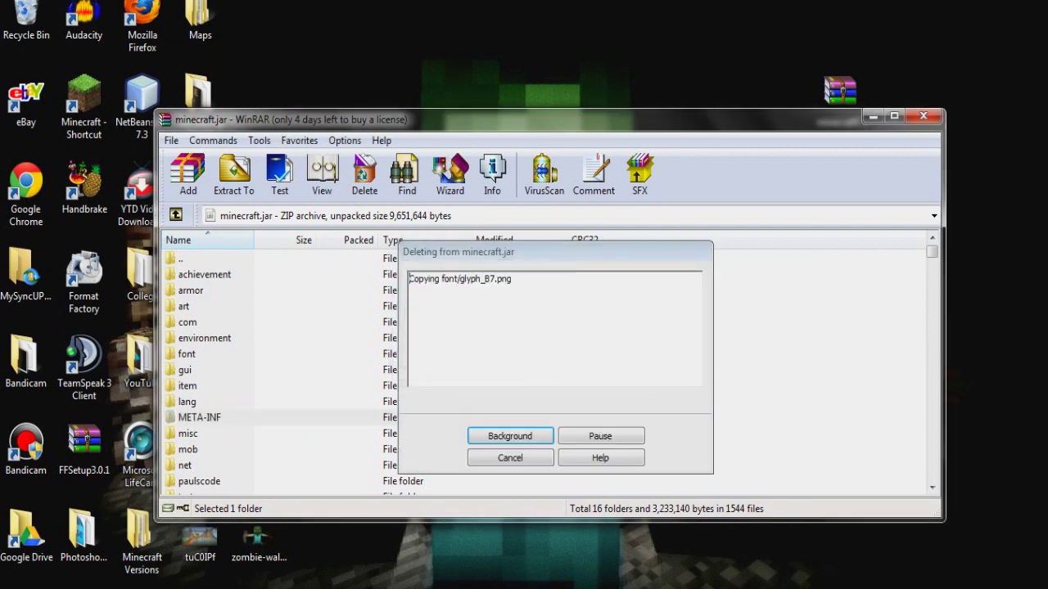
pyautogui.click(760, 309)
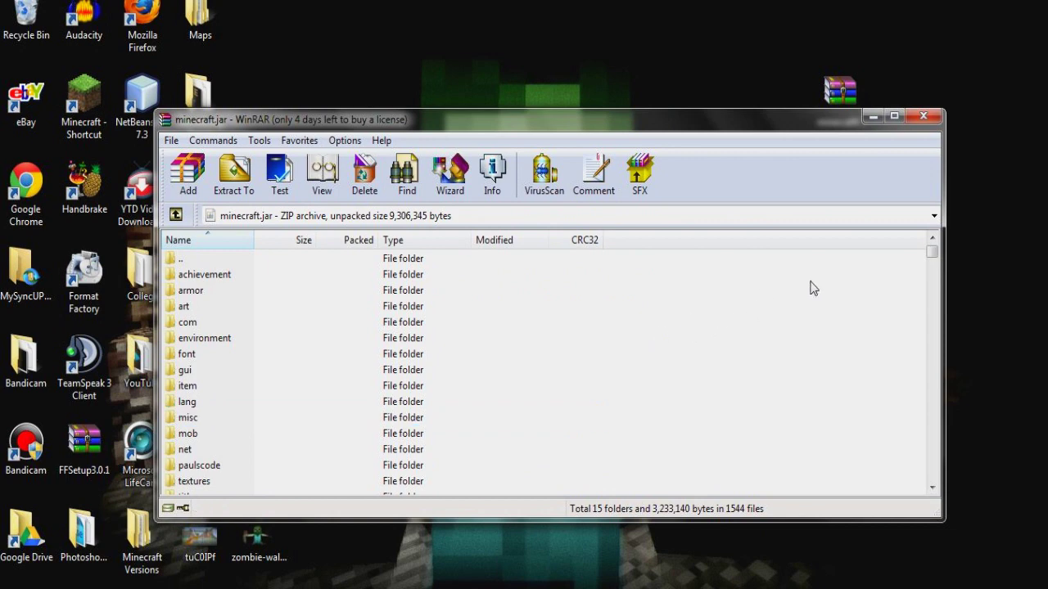
# Step: Narrow the minecraft.jar window and move it aside, and open minecraftforge-universal-1.5.2-7.8.0.705.zip from the desktop beside it
pyautogui.moveTo(941, 258); pyautogui.dragTo(780, 259)
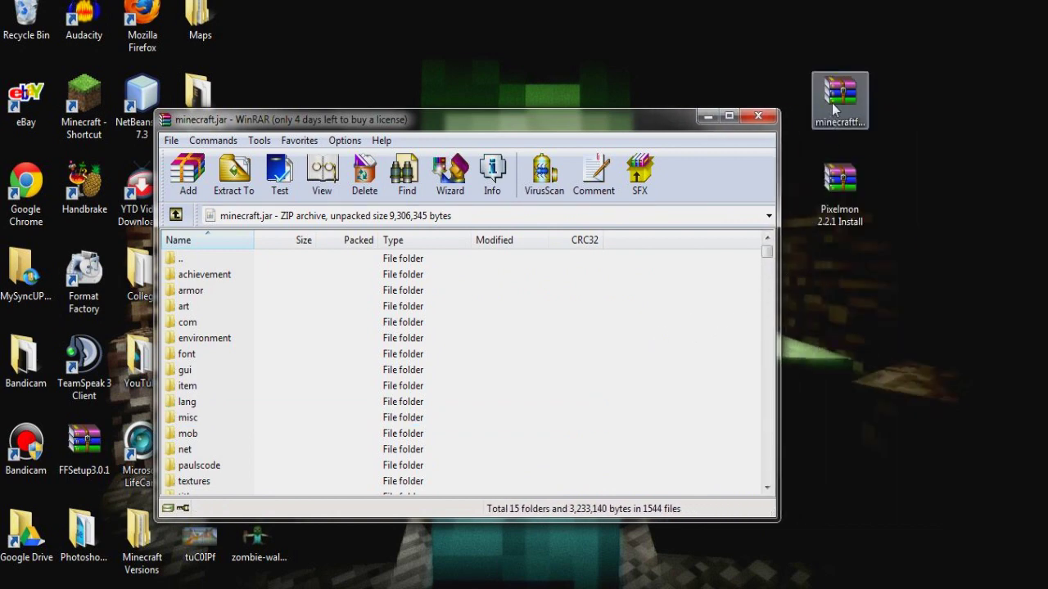
pyautogui.moveTo(845, 101); pyautogui.dragTo(903, 269)
pyautogui.moveTo(584, 121); pyautogui.dragTo(430, 28)
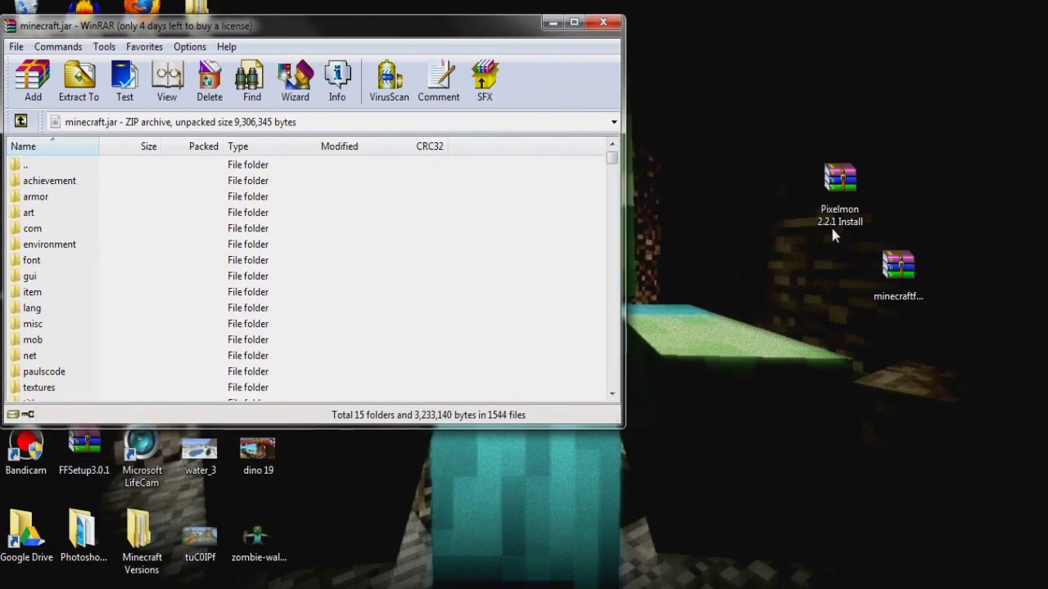
pyautogui.doubleClick(898, 279)
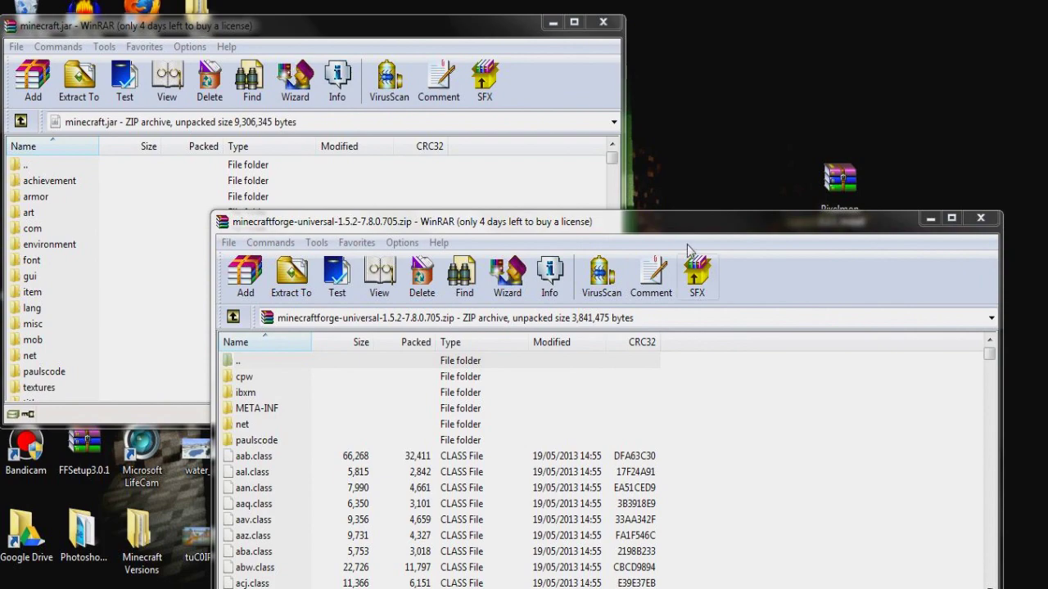
pyautogui.moveTo(685, 227); pyautogui.dragTo(897, 125)
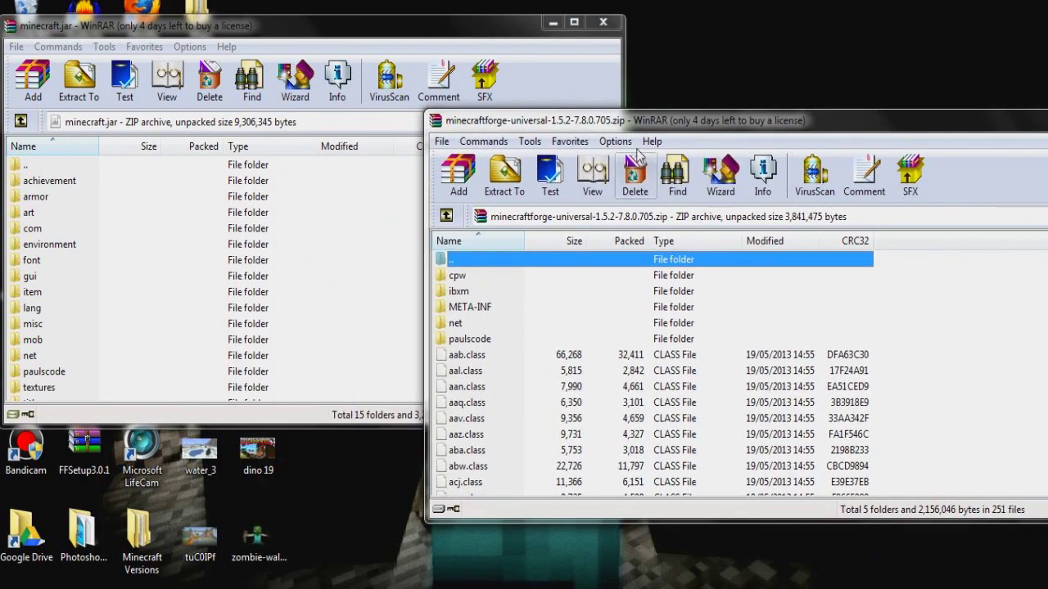
pyautogui.moveTo(620, 121); pyautogui.dragTo(680, 108)
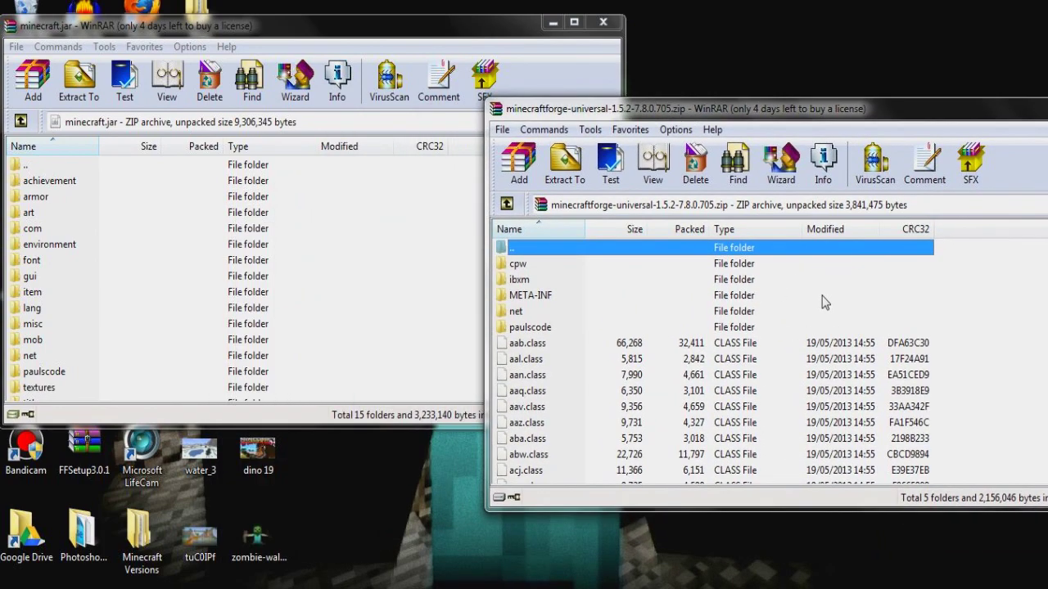
# Step: Add all files and folders from the Minecraft Forge archive to the minecraft.jar archive
pyautogui.click(824, 299)
pyautogui.click(858, 266)
pyautogui.click(846, 293)
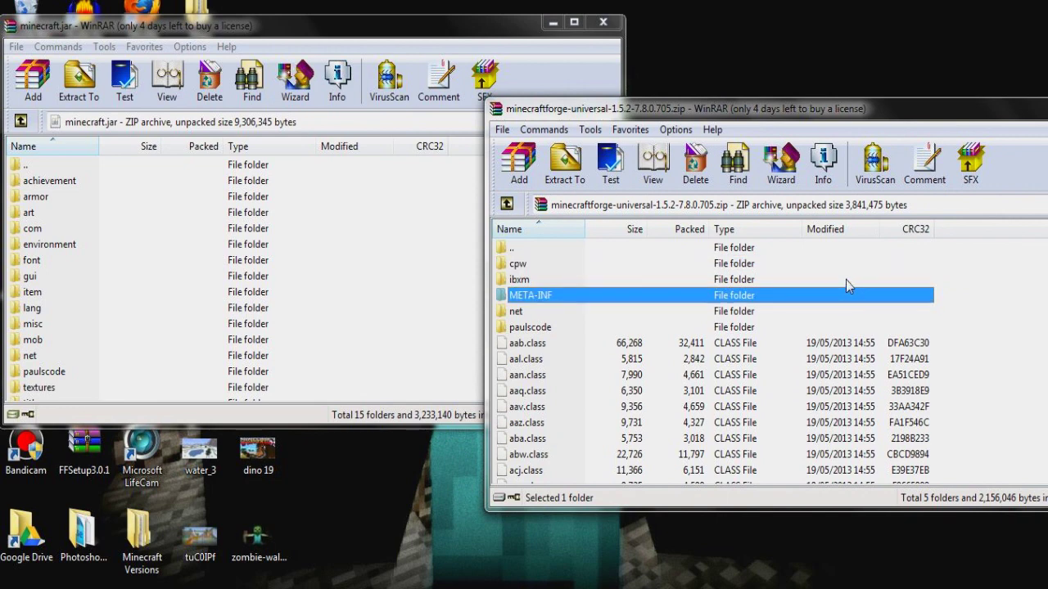
pyautogui.hotkey('ctrl', 'a')
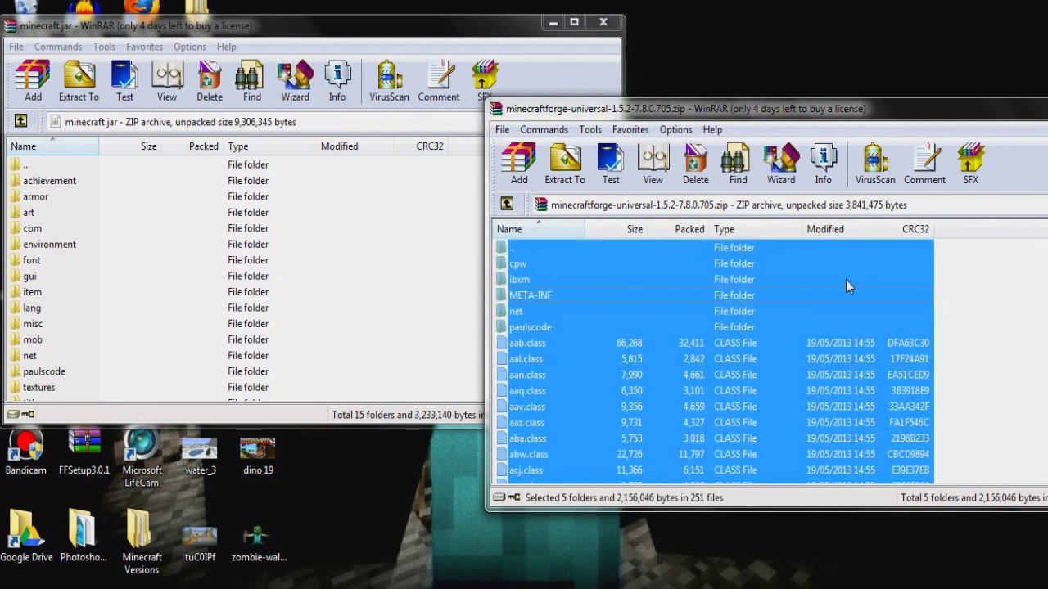
pyautogui.moveTo(715, 415); pyautogui.dragTo(390, 313)
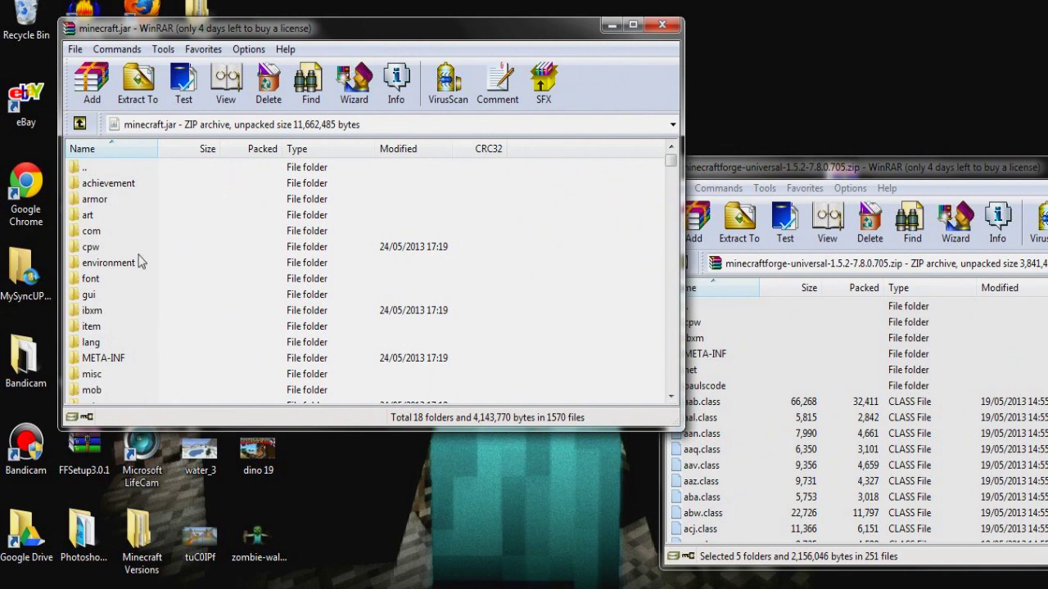
pyautogui.moveTo(131, 33); pyautogui.dragTo(185, 32)
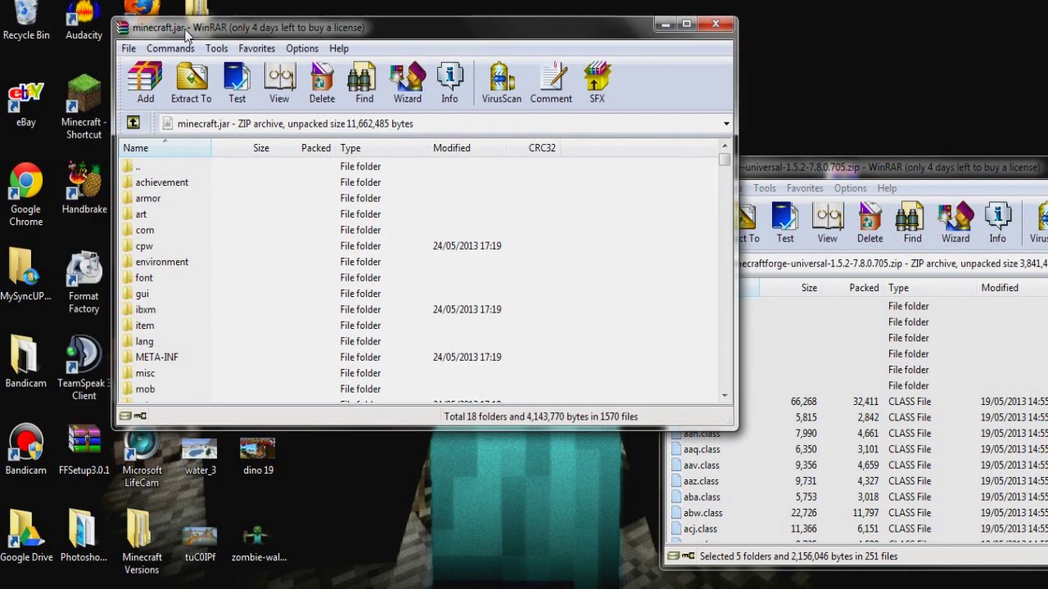
pyautogui.click(171, 362)
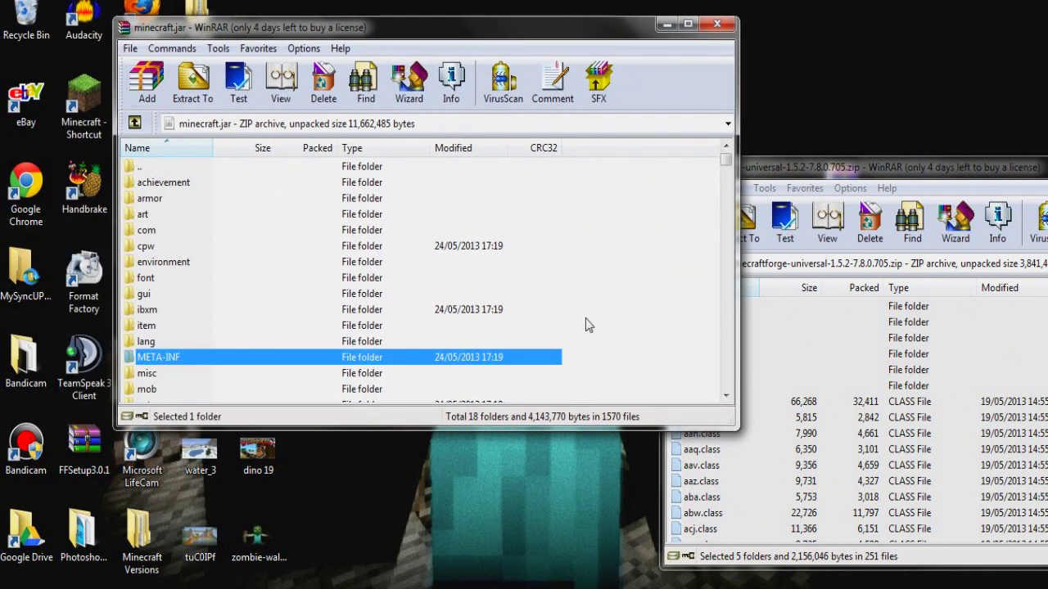
pyautogui.moveTo(297, 358); pyautogui.dragTo(197, 357)
pyautogui.click(651, 192)
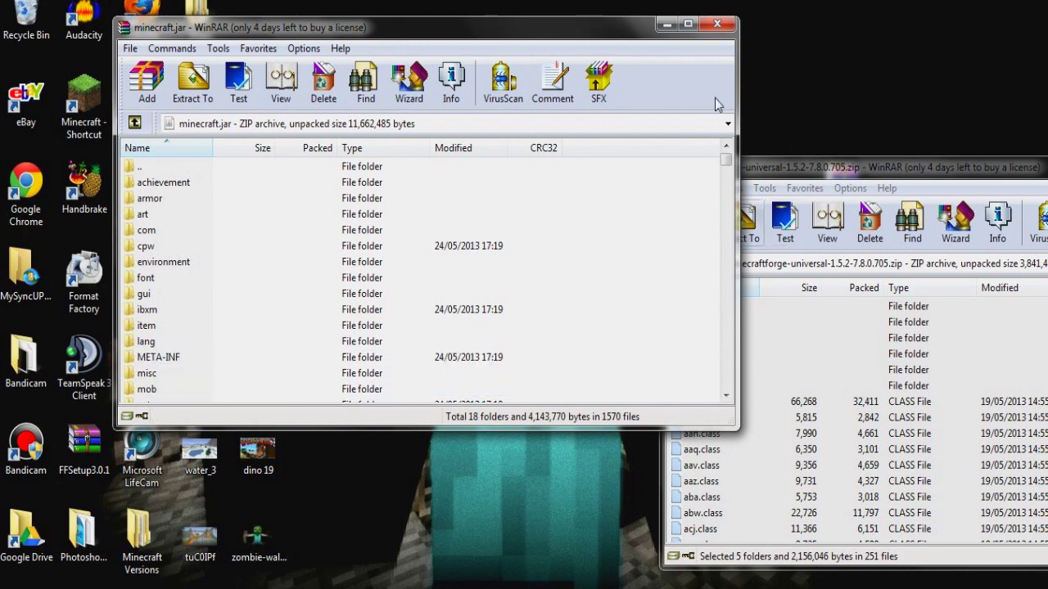
# Step: Close the minecraft.jar archive window and the Minecraft Forge archive window
pyautogui.click(717, 25)
pyautogui.moveTo(900, 168); pyautogui.dragTo(347, 145)
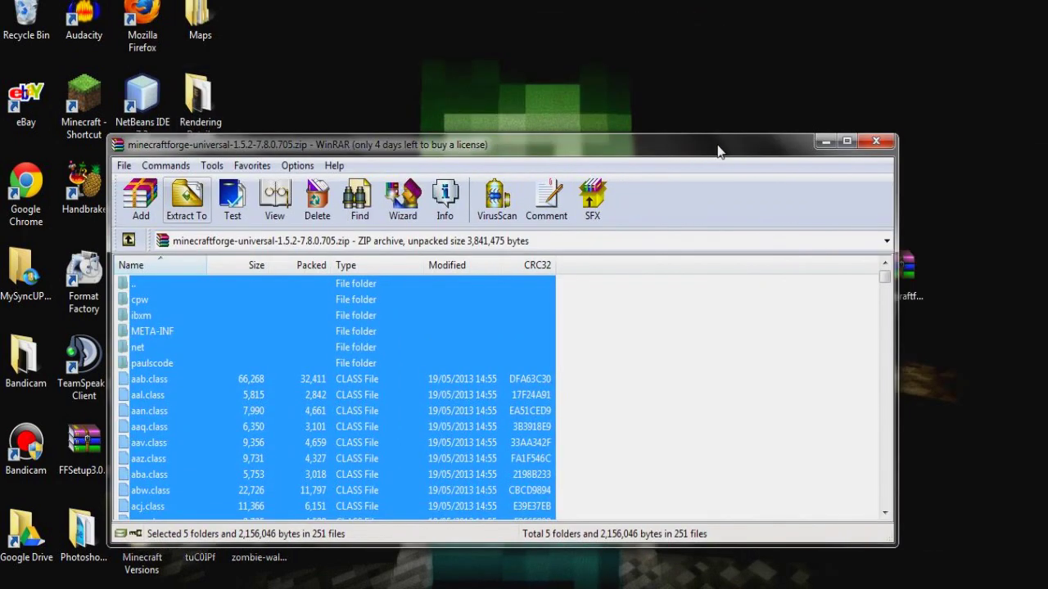
pyautogui.click(878, 140)
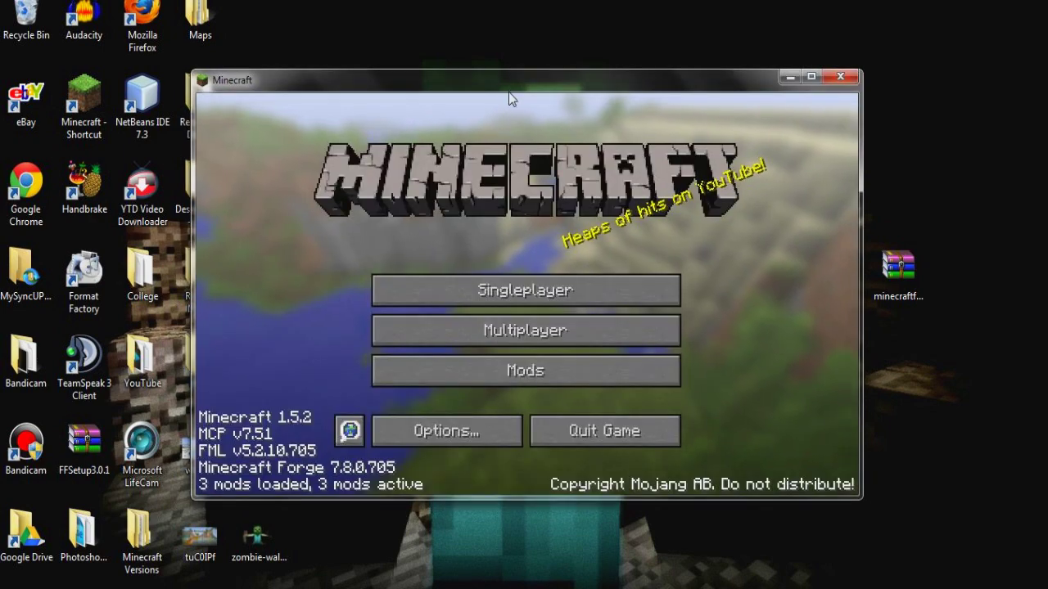
# Step: Check the loaded mods in Minecraft's mod list and close the game
pyautogui.moveTo(509, 92); pyautogui.dragTo(503, 69)
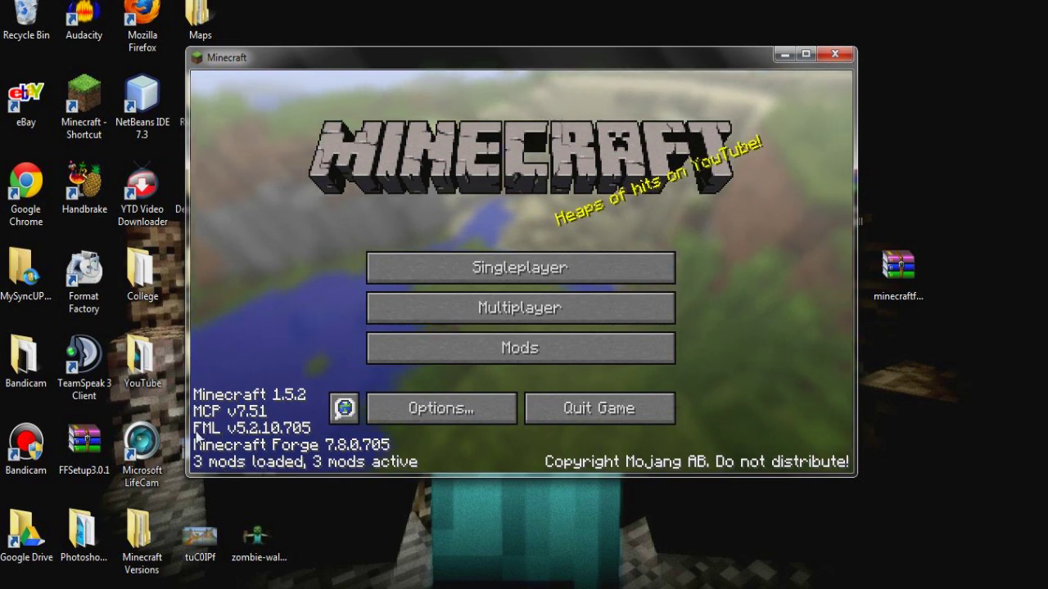
pyautogui.click(579, 344)
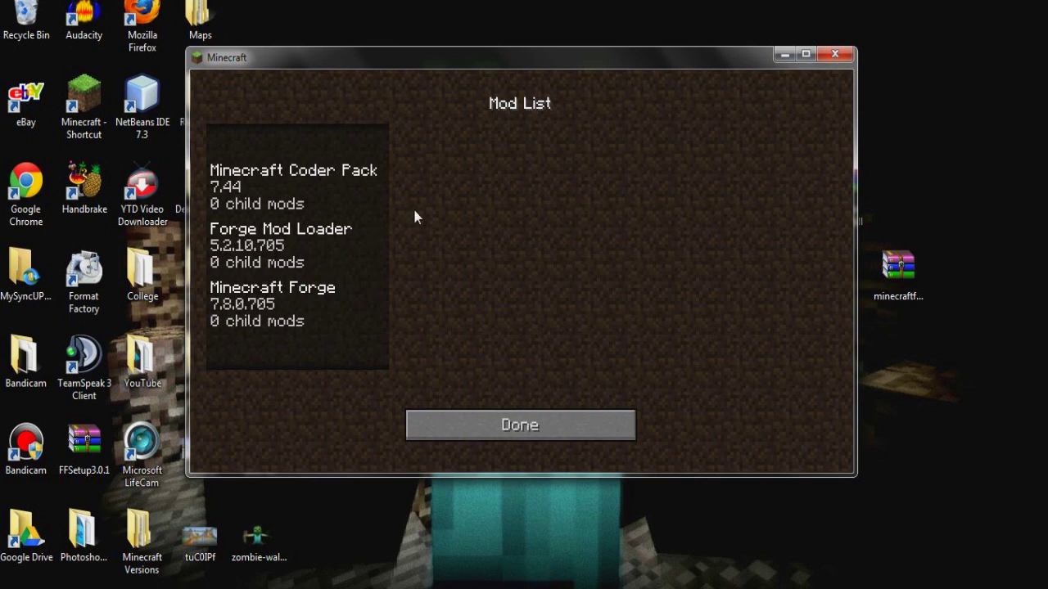
pyautogui.click(515, 427)
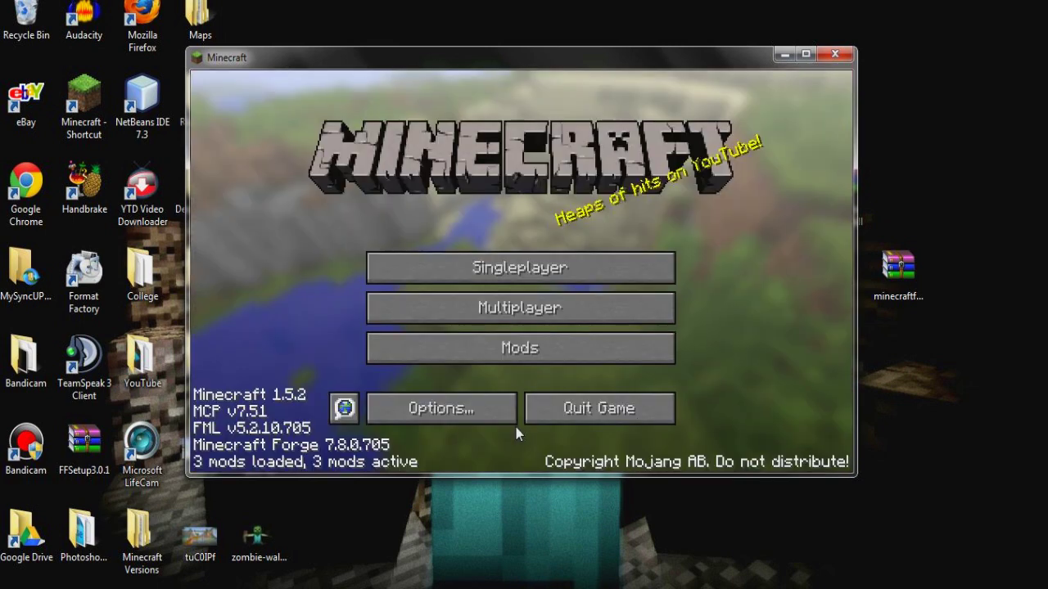
pyautogui.click(835, 54)
# Step: Open the .minecraft folder through Run with %appdata%, and move its window aside to free space for an archive
pyautogui.press('super')
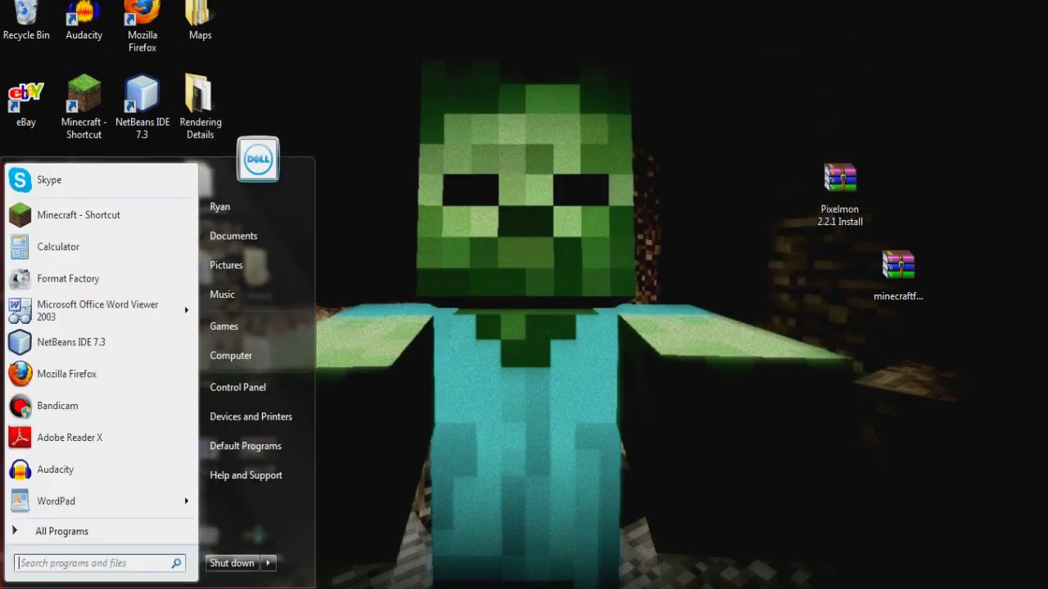
pyautogui.write('run')
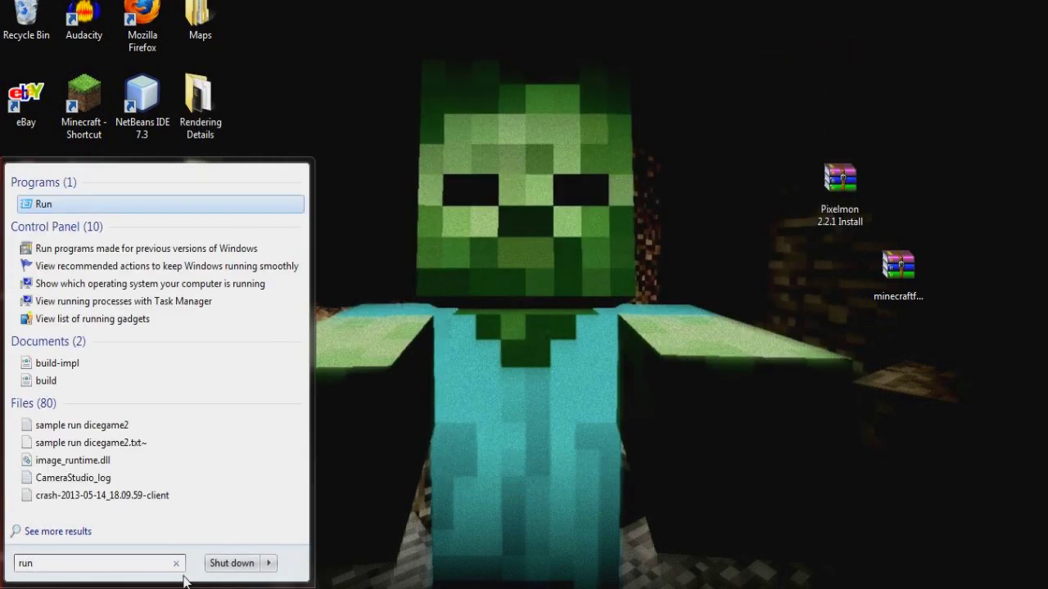
pyautogui.click(93, 206)
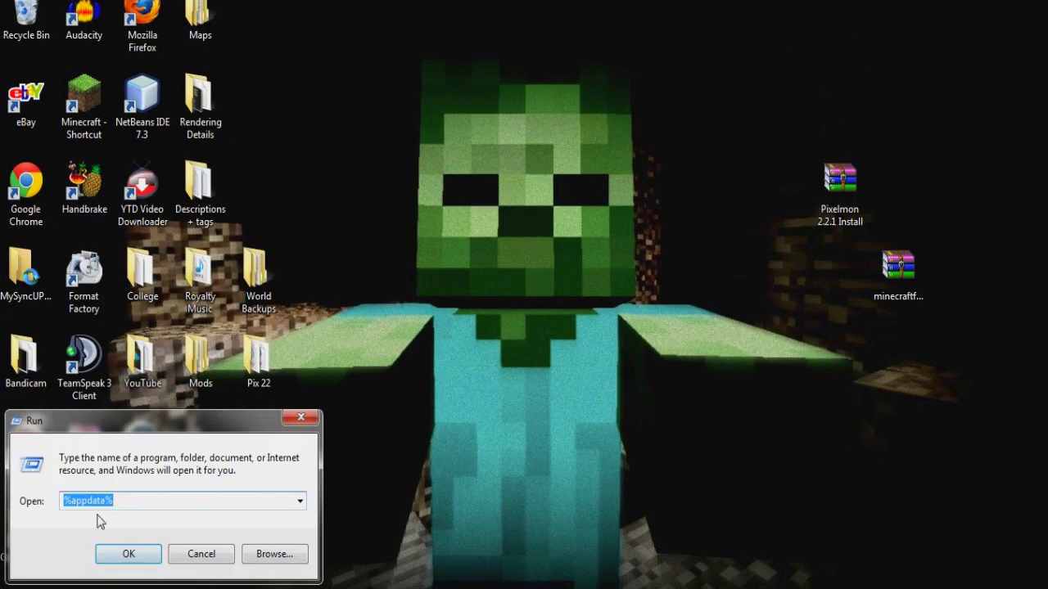
pyautogui.click(123, 554)
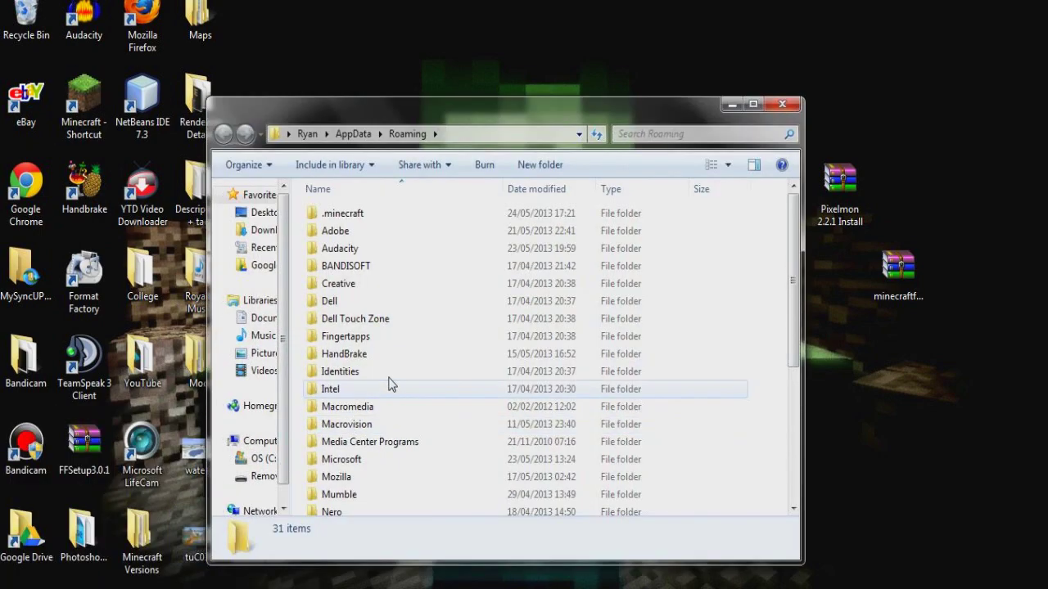
pyautogui.doubleClick(342, 215)
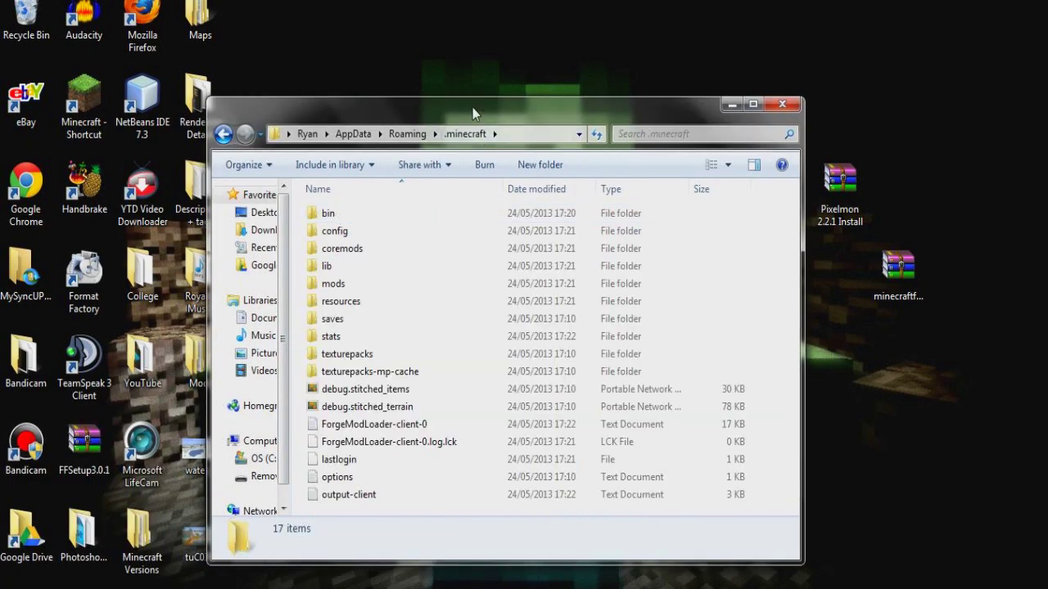
pyautogui.moveTo(472, 108); pyautogui.dragTo(355, 88)
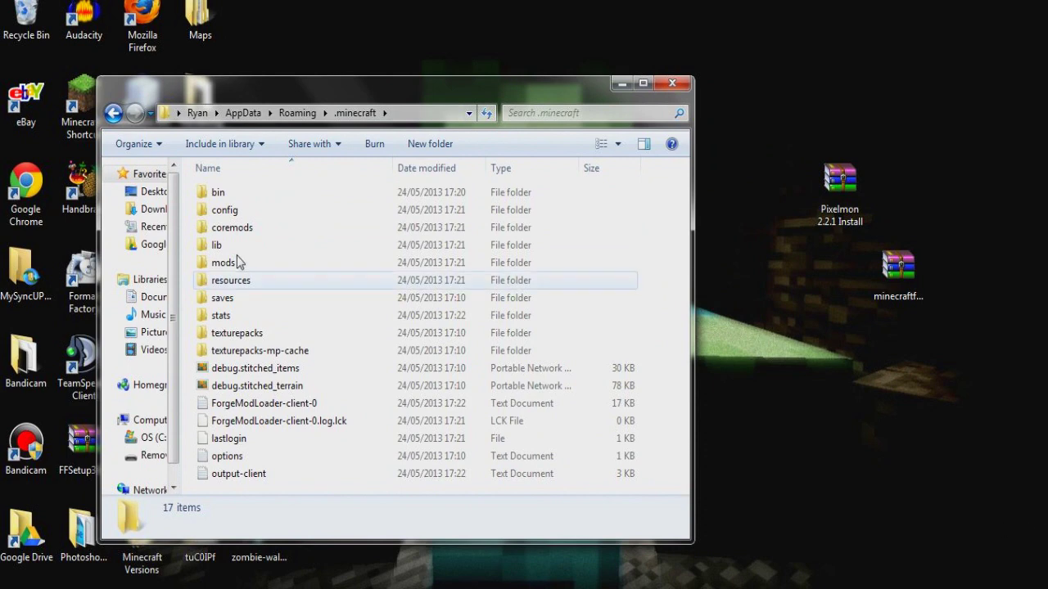
# Step: Open the Pixelmon 2.2.1 Install archive from the desktop and place its window beside the .minecraft folder
pyautogui.moveTo(831, 188); pyautogui.dragTo(900, 133)
pyautogui.doubleClick(897, 103)
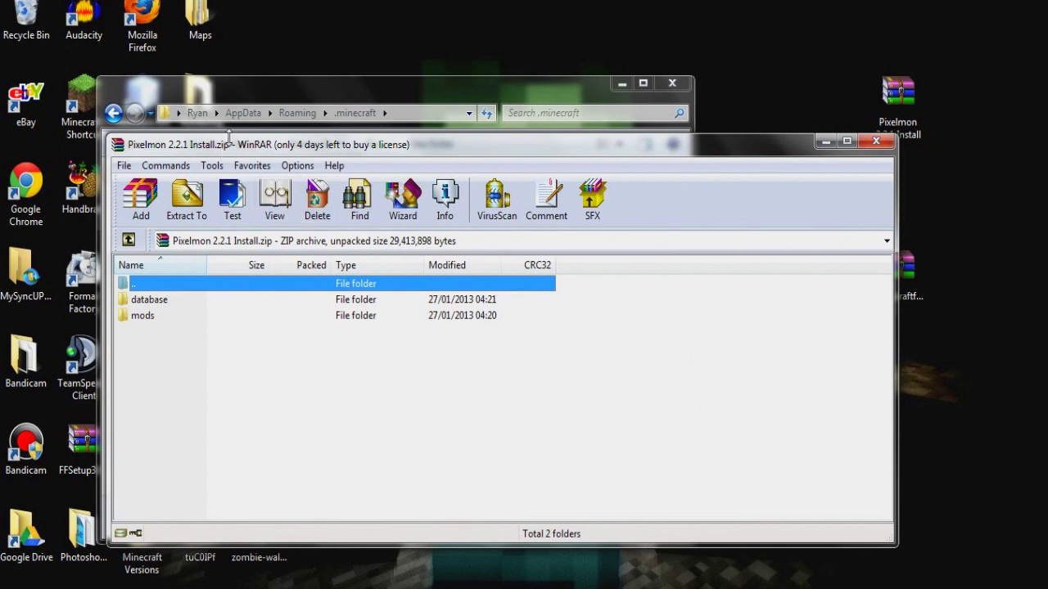
pyautogui.moveTo(240, 147); pyautogui.dragTo(806, 145)
# Step: Copy the database and mods folders from the Pixelmon archive into the .minecraft folder, merging with the existing mods folder
pyautogui.click(730, 304)
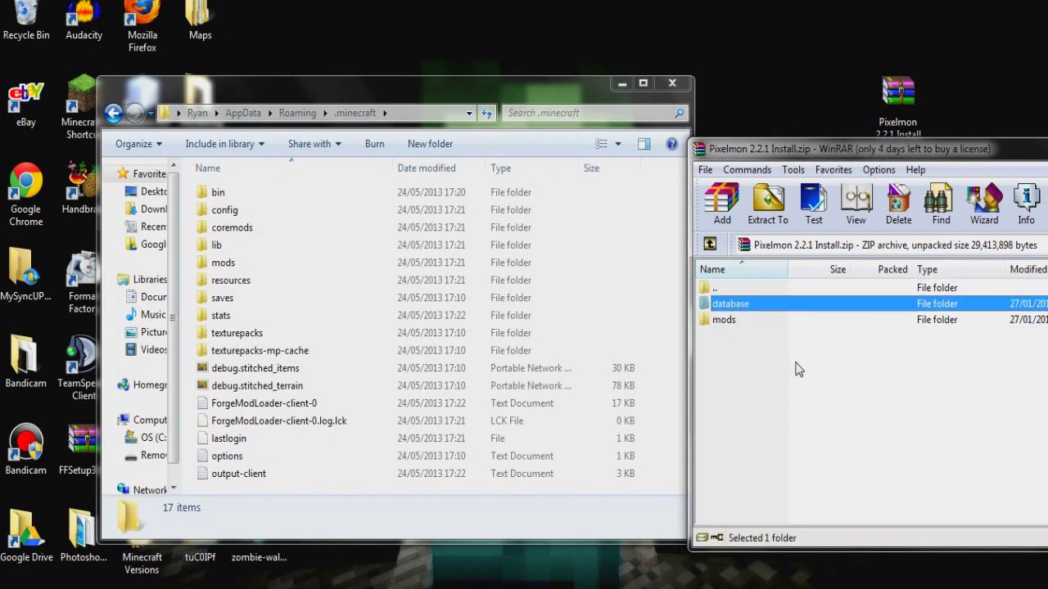
pyautogui.hotkey('ctrl', 'a')
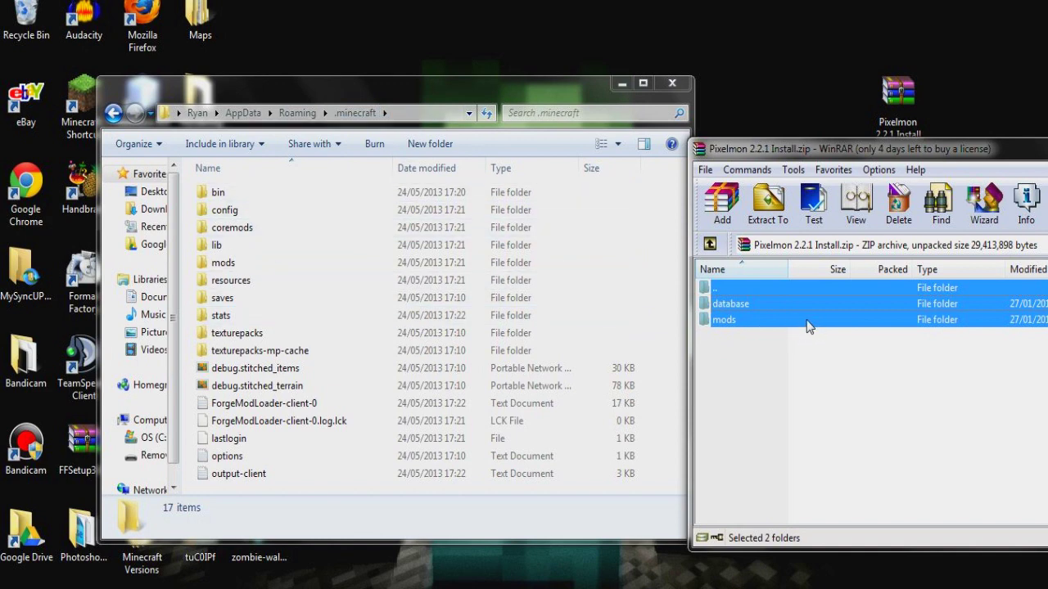
pyautogui.moveTo(808, 326); pyautogui.dragTo(714, 255)
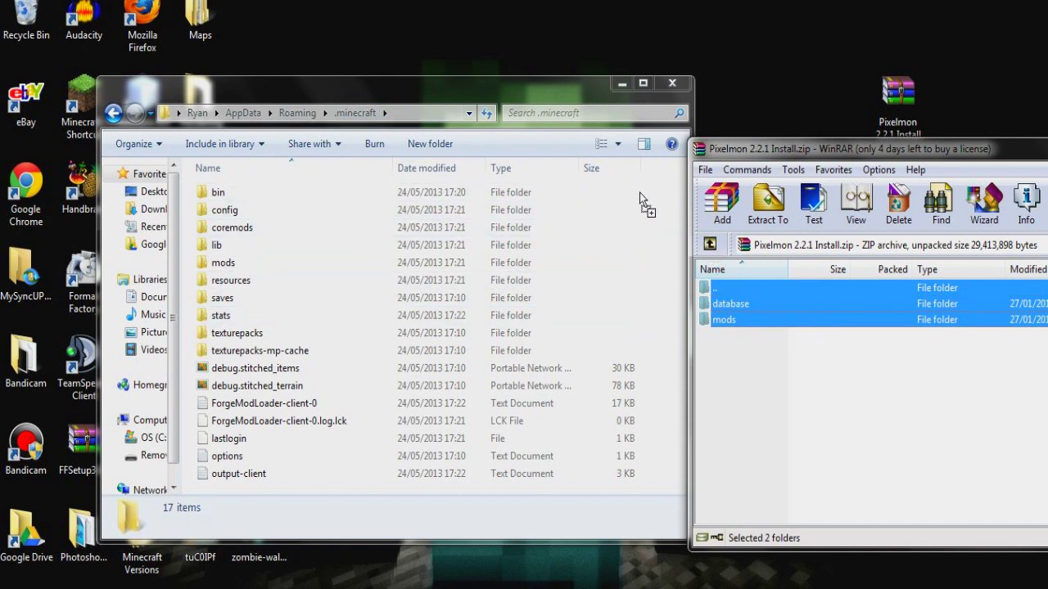
pyautogui.moveTo(639, 192); pyautogui.dragTo(639, 195)
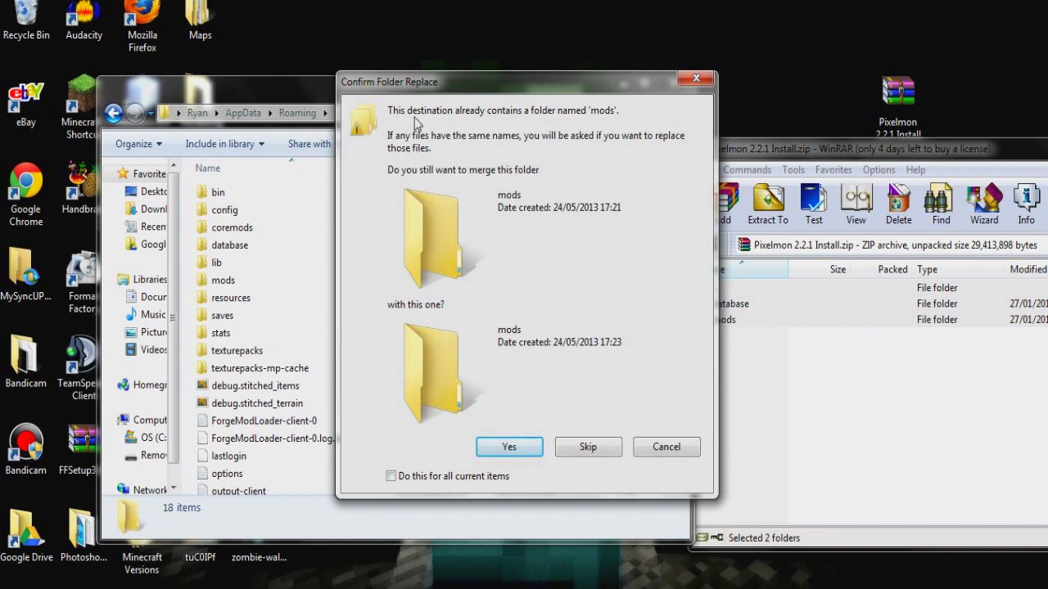
pyautogui.moveTo(429, 90); pyautogui.dragTo(474, 53)
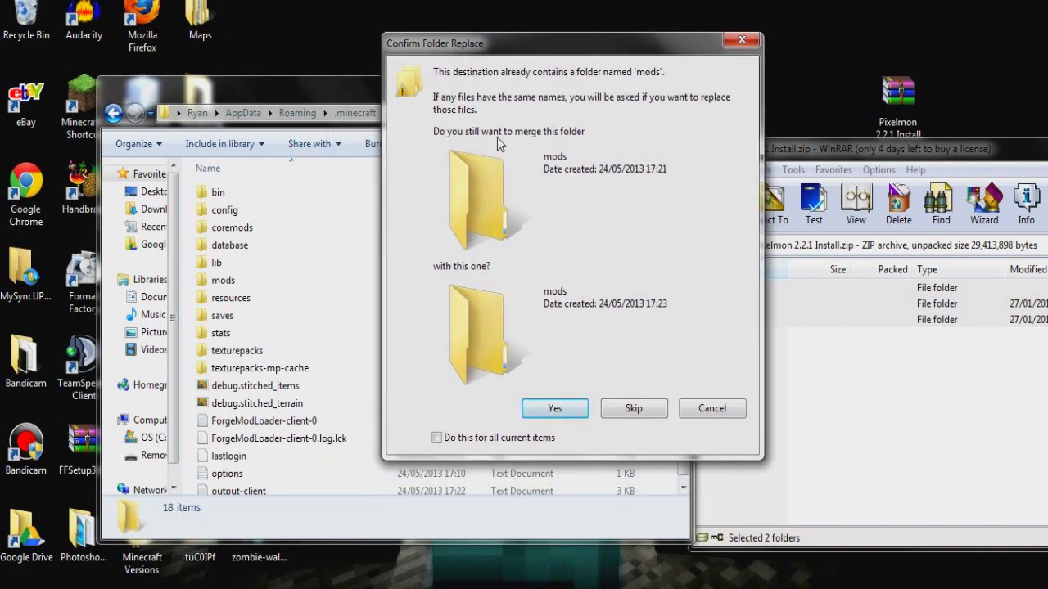
pyautogui.click(554, 412)
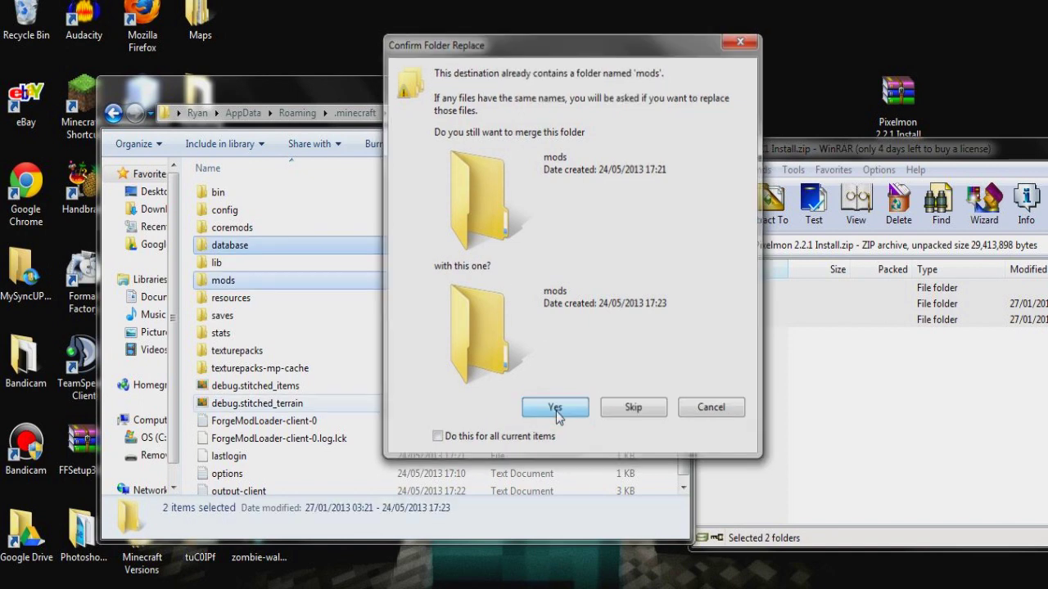
# Step: Check the database and mods folders in .minecraft, and close the folder and Pixelmon archive windows
pyautogui.click(229, 252)
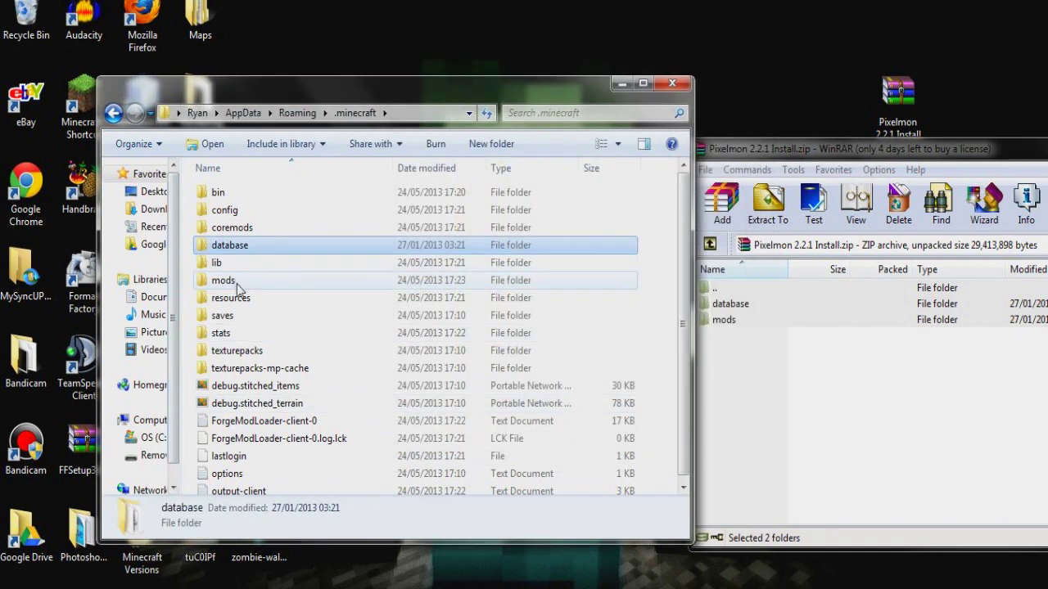
pyautogui.click(234, 280)
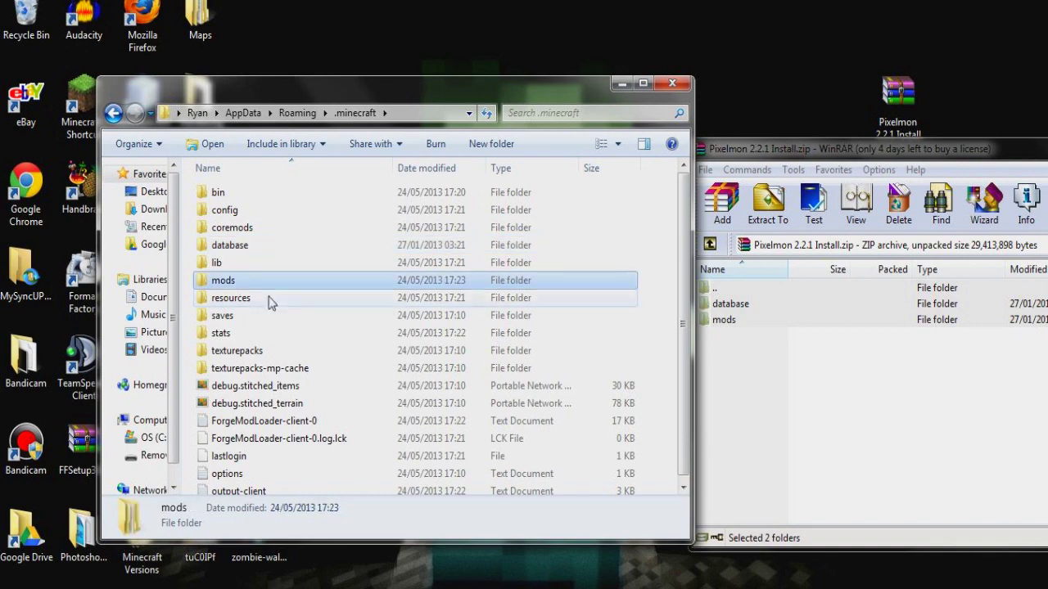
pyautogui.click(672, 83)
pyautogui.moveTo(953, 151); pyautogui.dragTo(644, 169)
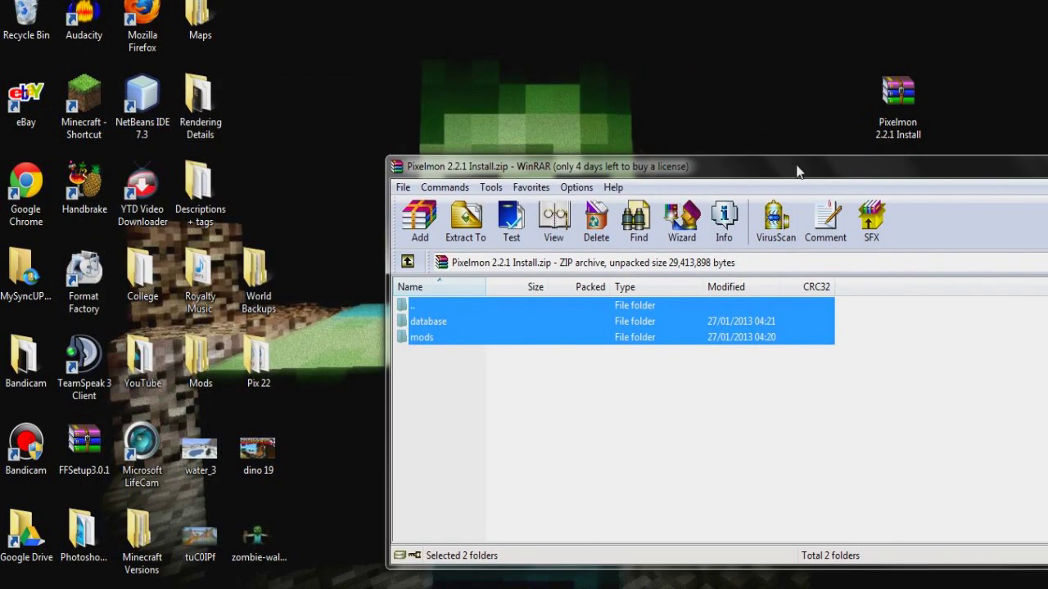
pyautogui.moveTo(798, 172); pyautogui.dragTo(645, 171)
pyautogui.click(945, 164)
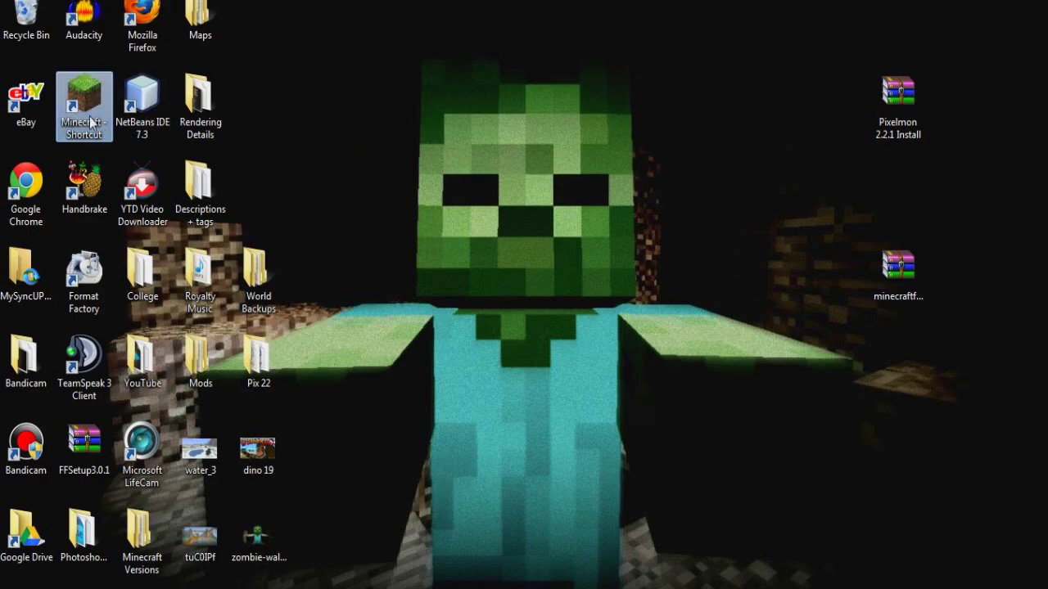
# Step: Launch Minecraft from the desktop shortcut and view the Pixelmon entry in the mod list, returning to the title screen
pyautogui.doubleClick(90, 121)
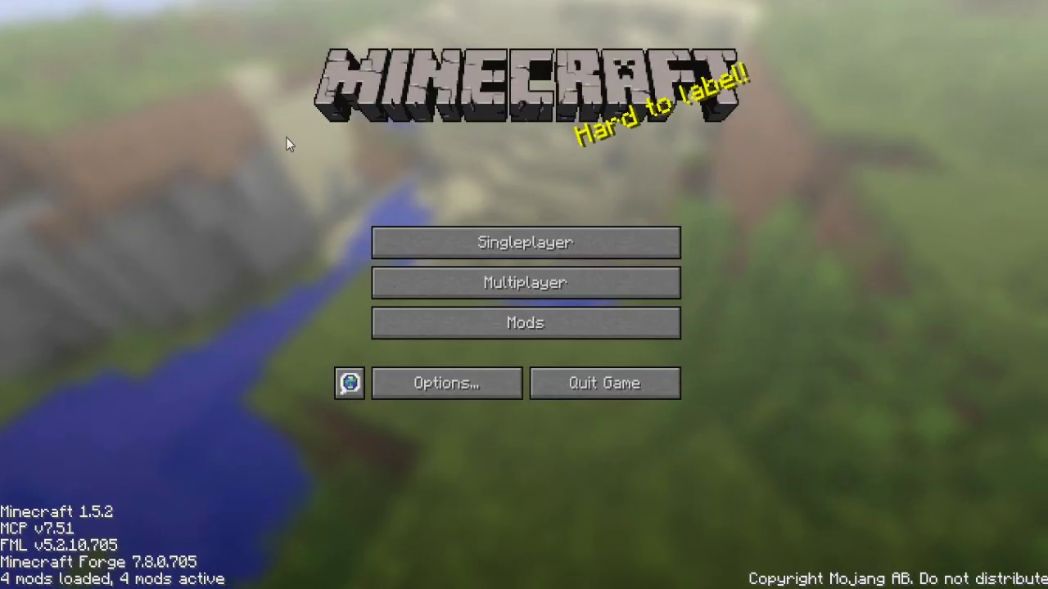
pyautogui.click(540, 327)
pyautogui.click(71, 378)
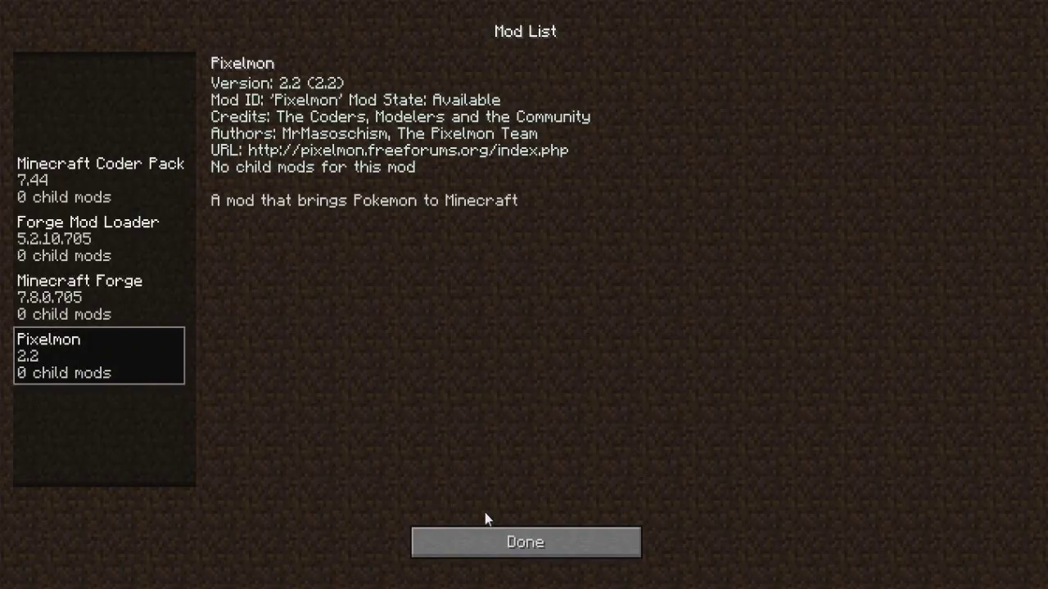
pyautogui.click(516, 544)
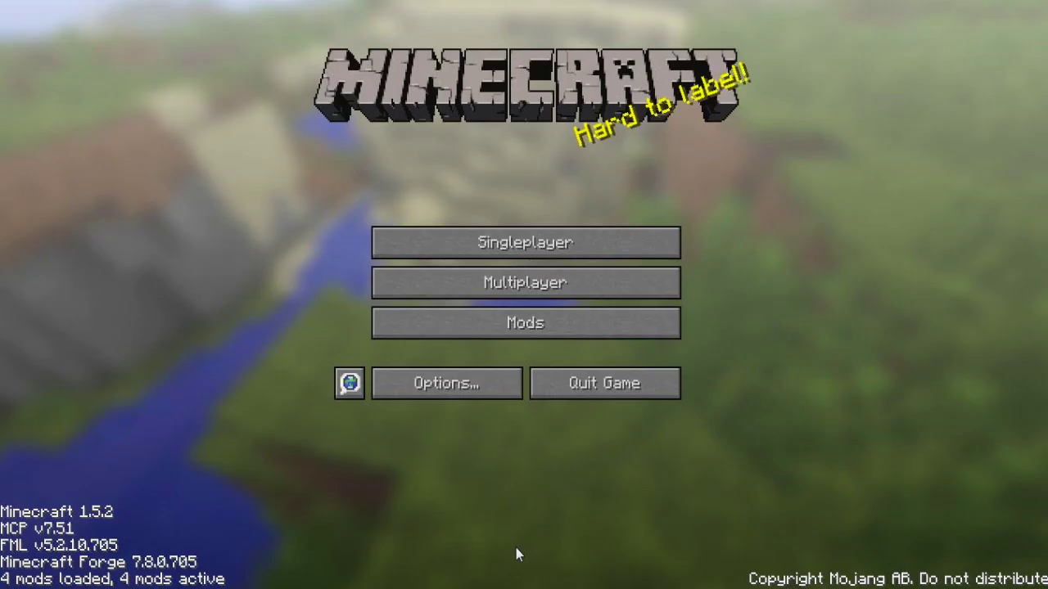
# Step: Create a singleplayer Survival world named New World and choose Bulbasaur as the starter Pokemon
pyautogui.click(475, 250)
pyautogui.click(573, 516)
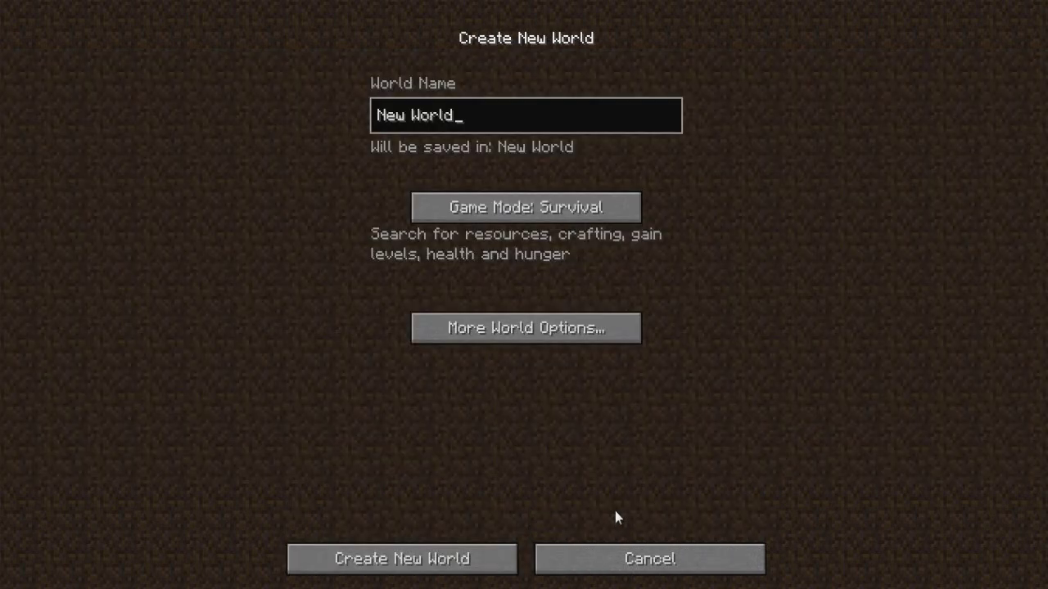
pyautogui.click(389, 564)
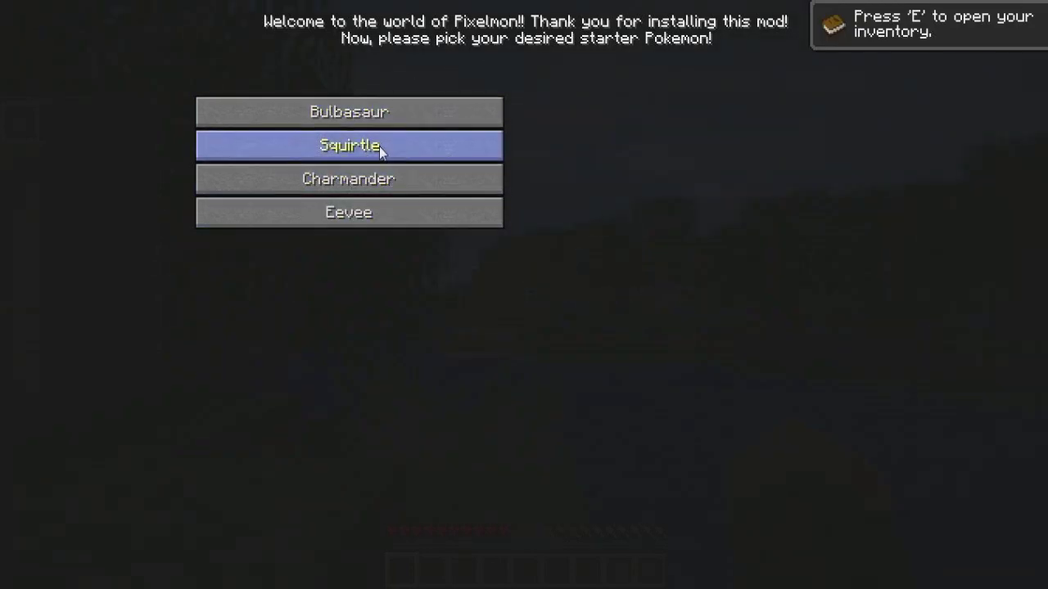
pyautogui.click(349, 114)
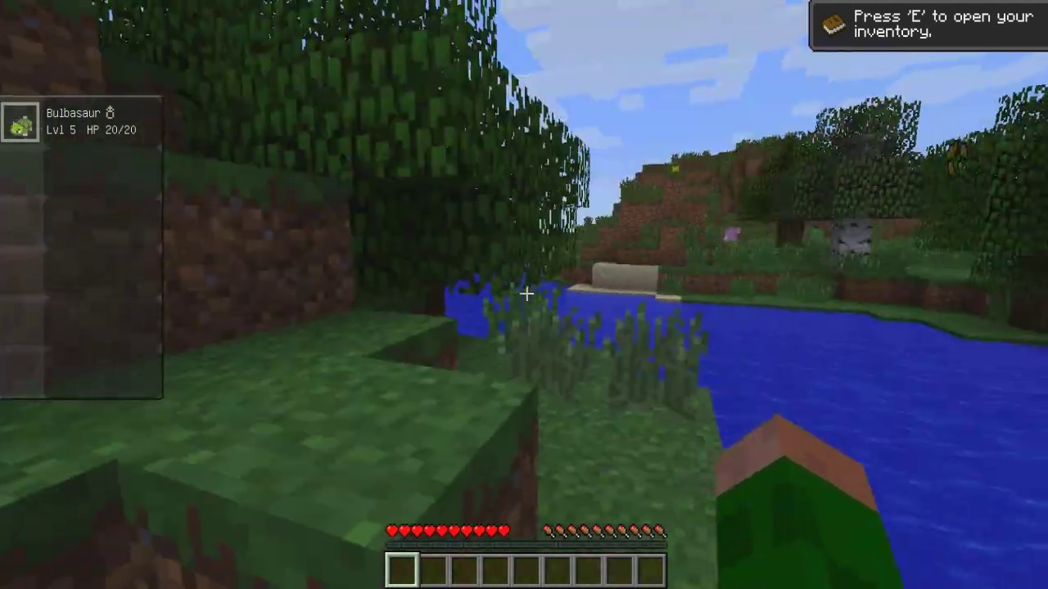
# Step: Walk through the trees onto the open grassland to explore the new Pixelmon world
pyautogui.press('w')
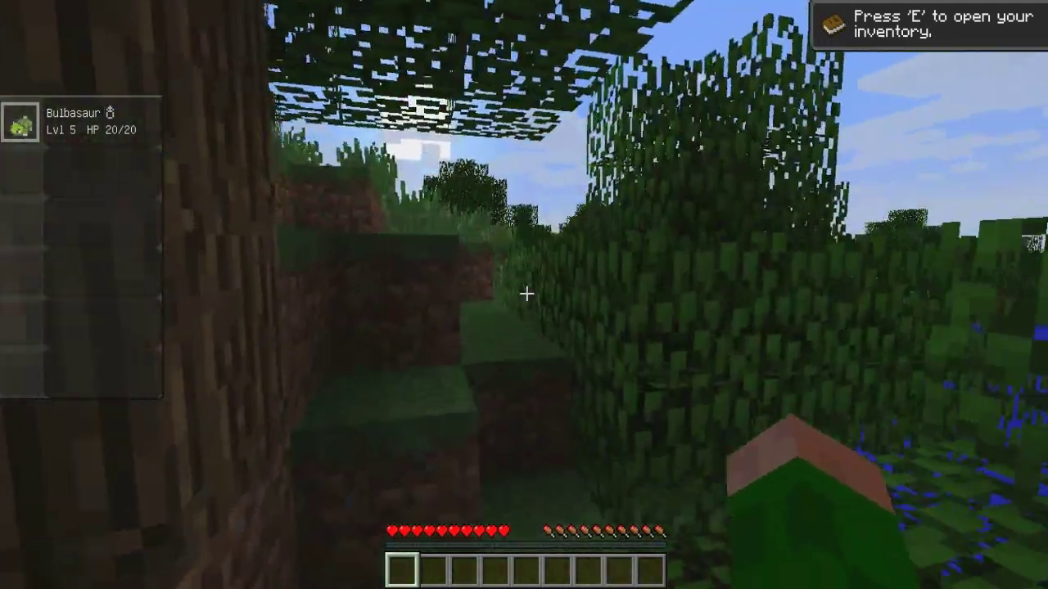
pyautogui.press('w')
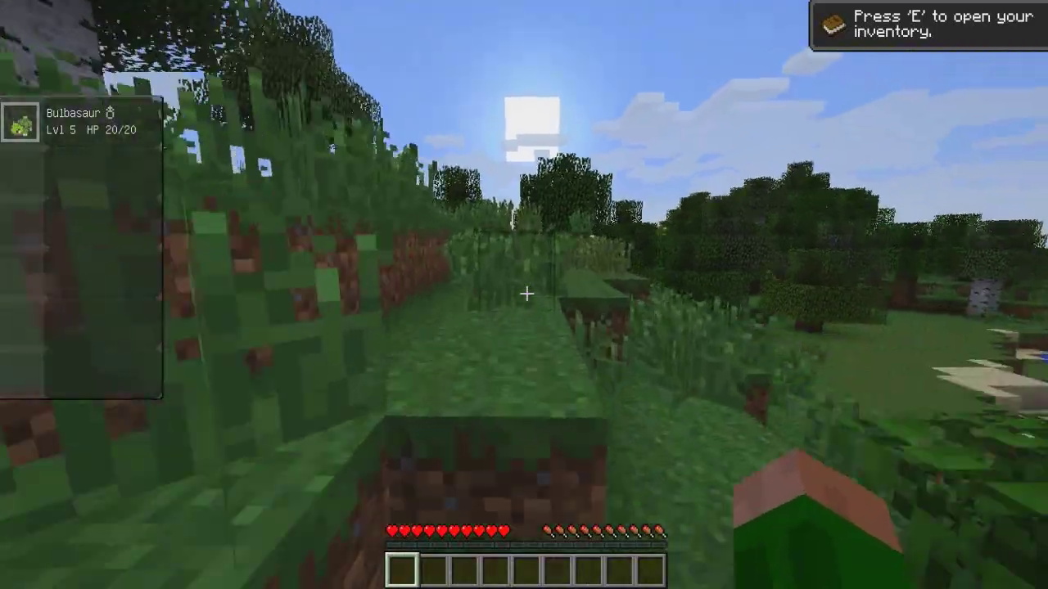
pyautogui.press('w')
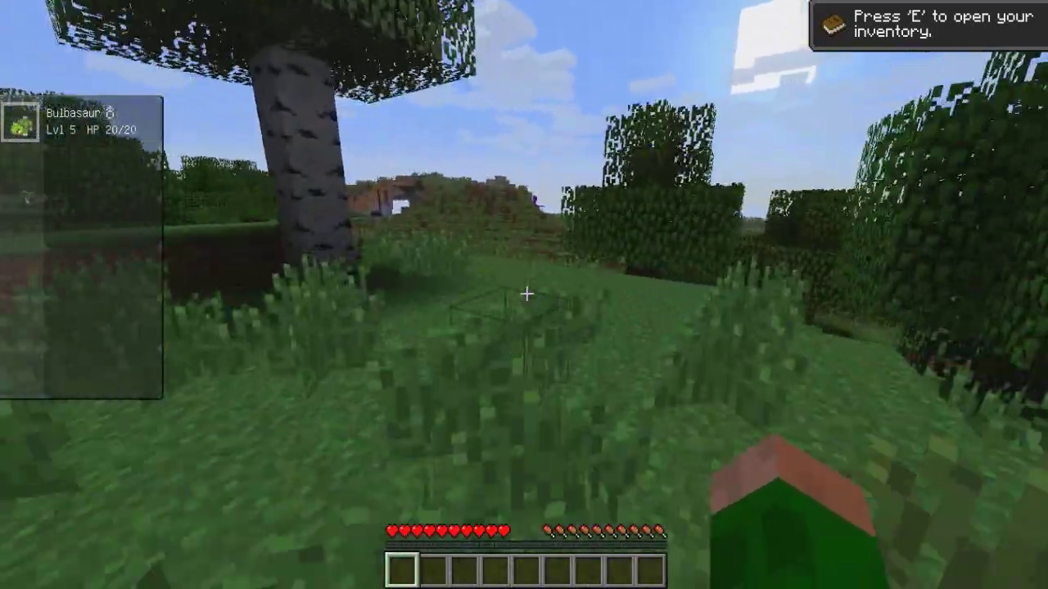
pyautogui.press('w')
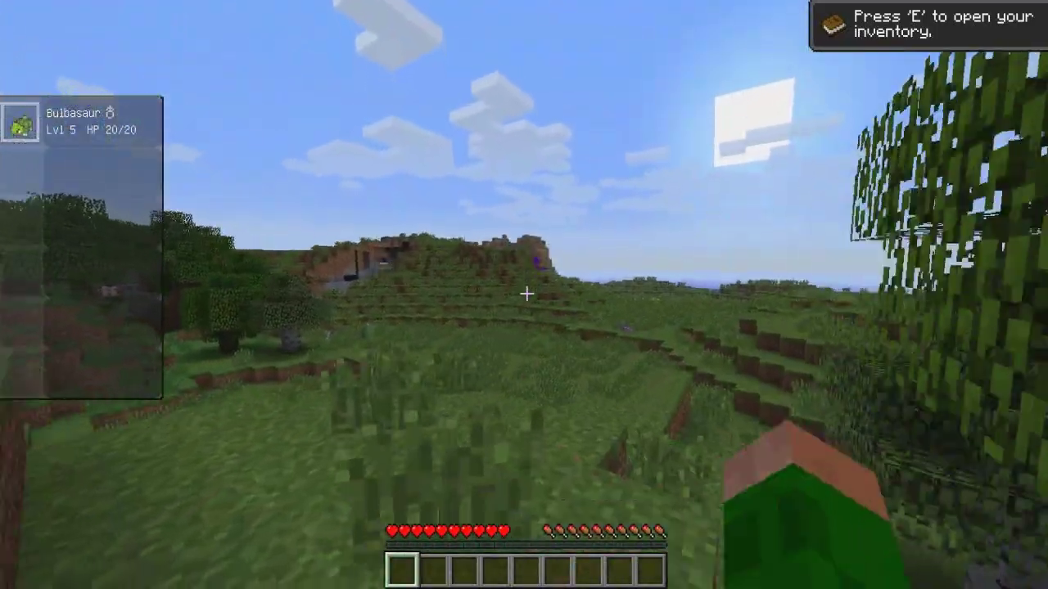
pyautogui.press('w')
pyautogui.click(526, 293)
pyautogui.click(526, 293)
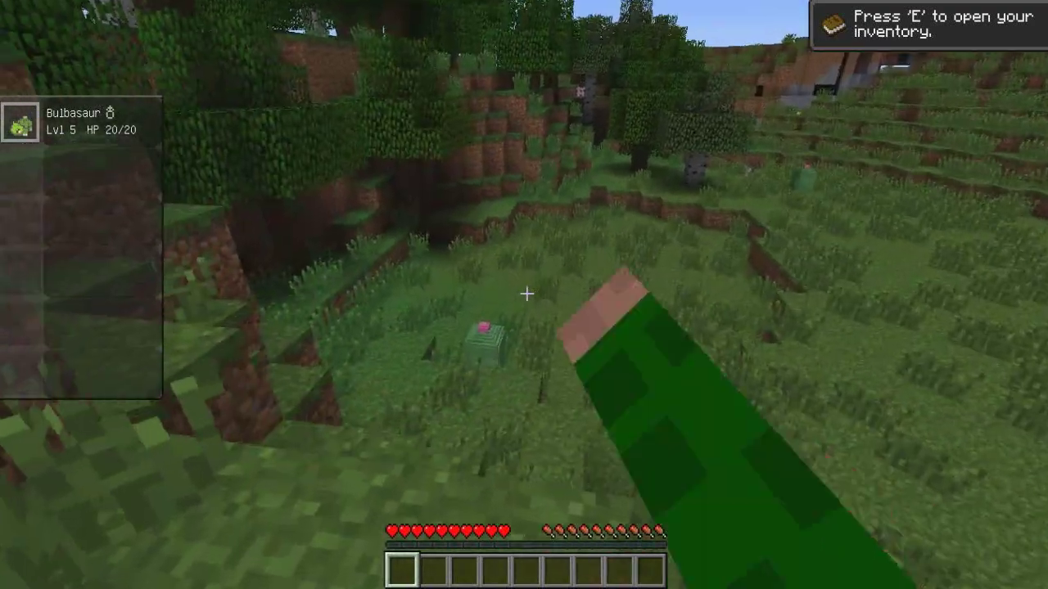
# Step: Cross the open grassland and climb the grassy ledges to the yellow flower field, looking for wild Pokemon
pyautogui.press('w')
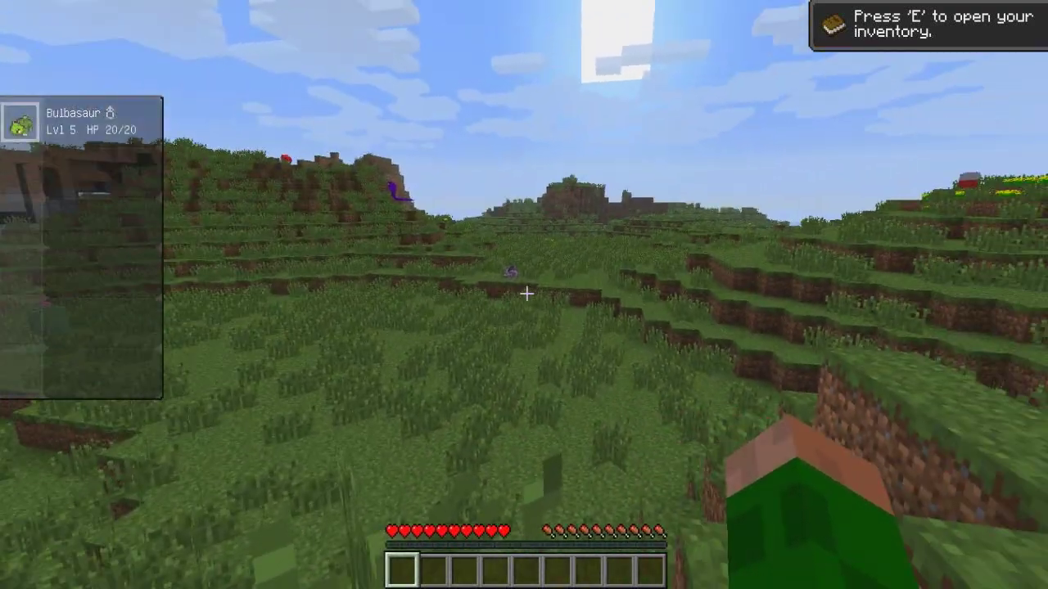
pyautogui.press('w')
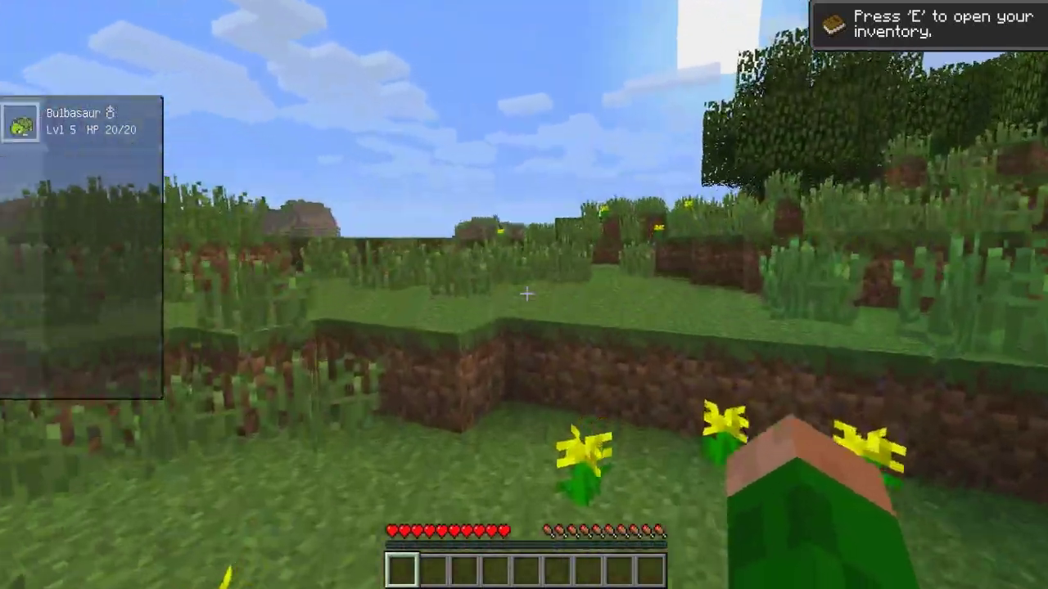
pyautogui.press('w')
pyautogui.press('space')
pyautogui.press('w')
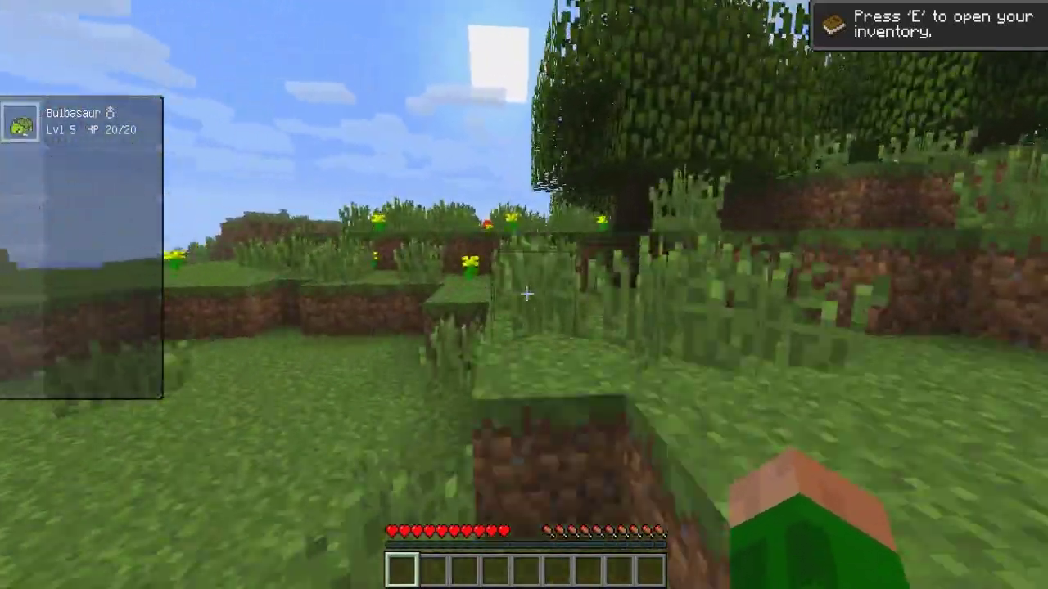
pyautogui.press('space')
pyautogui.press('space')
pyautogui.press('w')
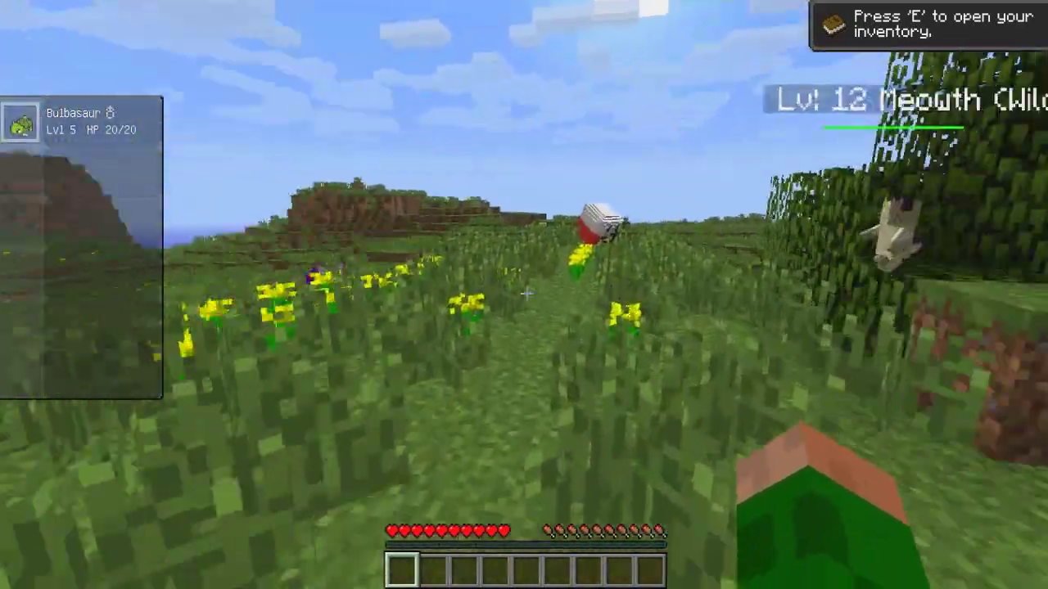
# Step: Explore the flower meadow and the forest edge, and cross the tall-grass valley towards the terraced dirt hill
pyautogui.press('w')
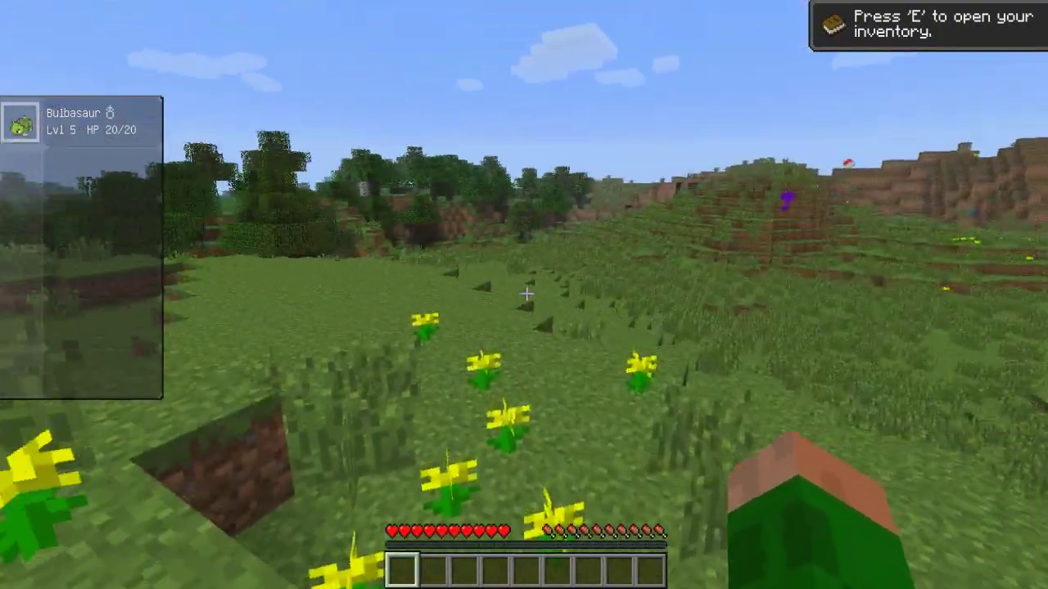
pyautogui.press('w')
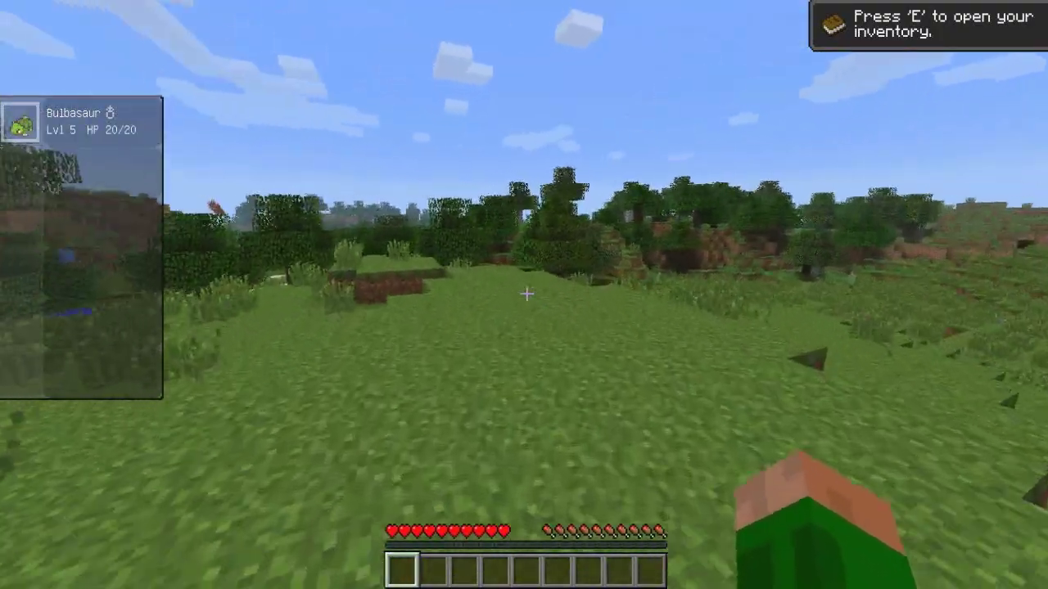
pyautogui.press('w')
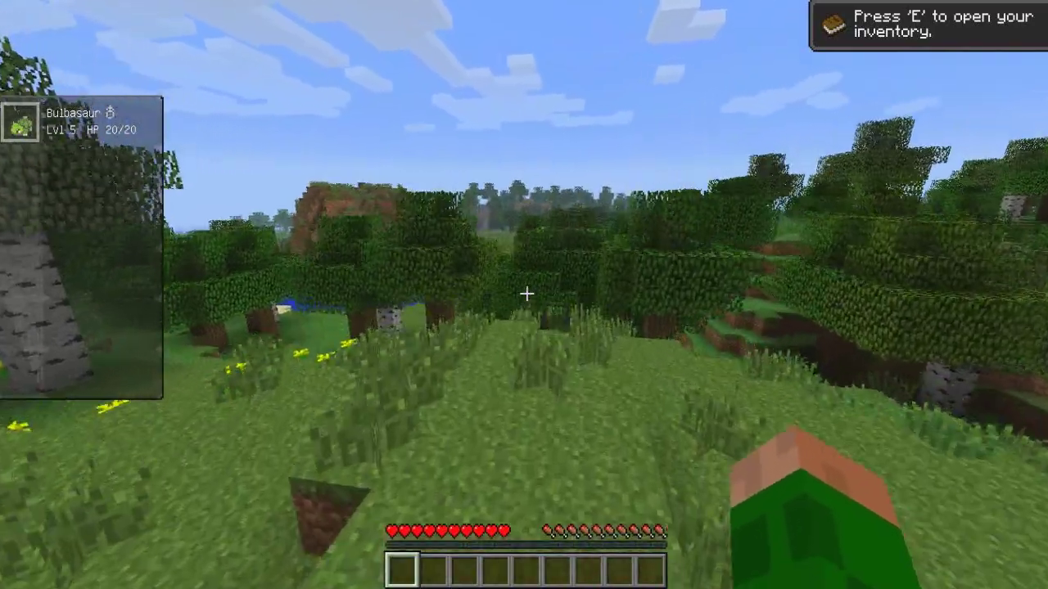
pyautogui.press('w')
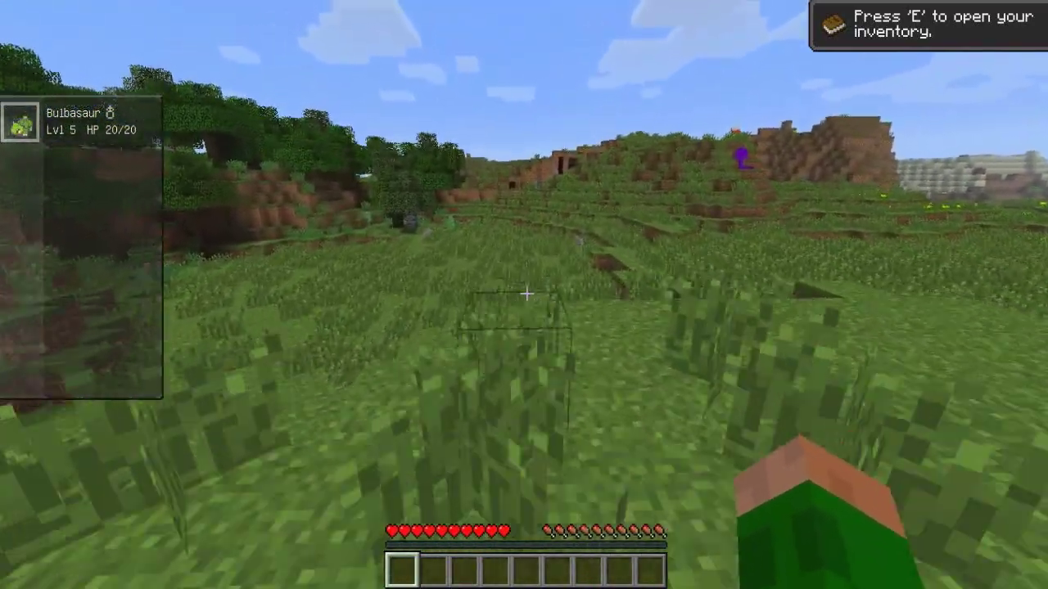
pyautogui.press('w')
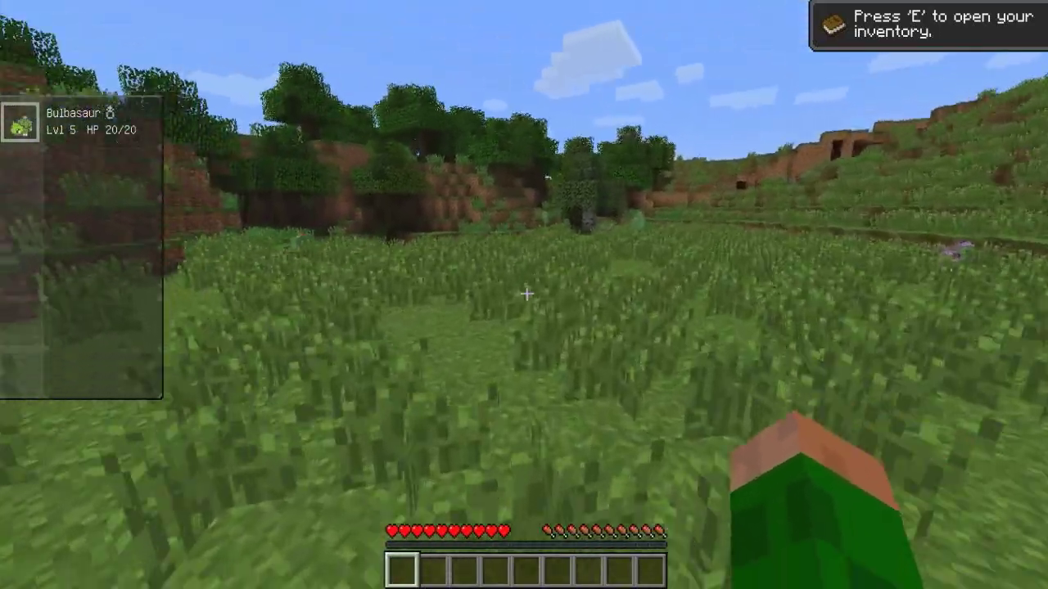
pyautogui.press('w')
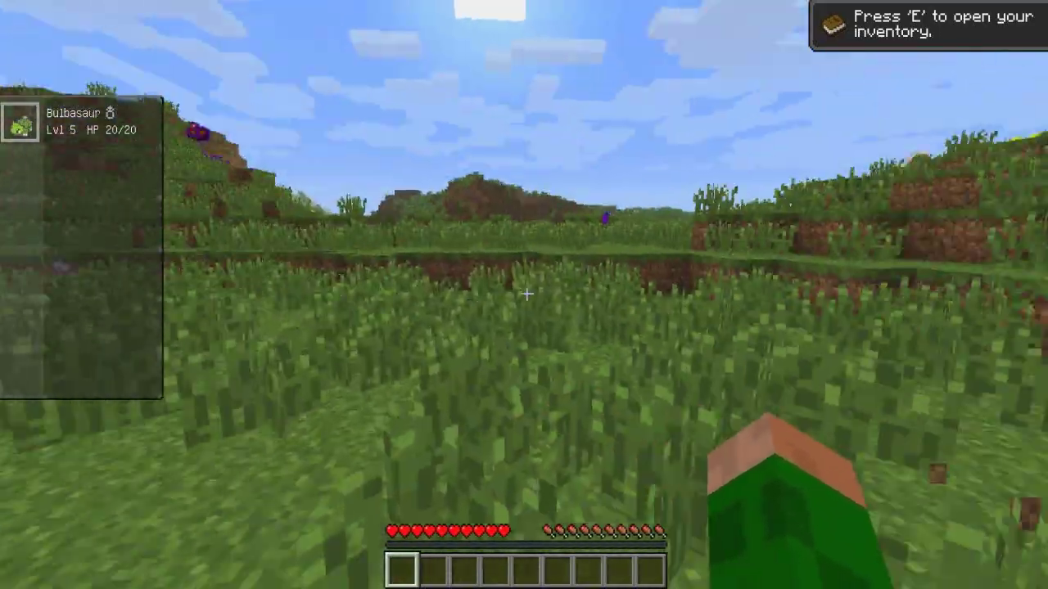
pyautogui.press('w')
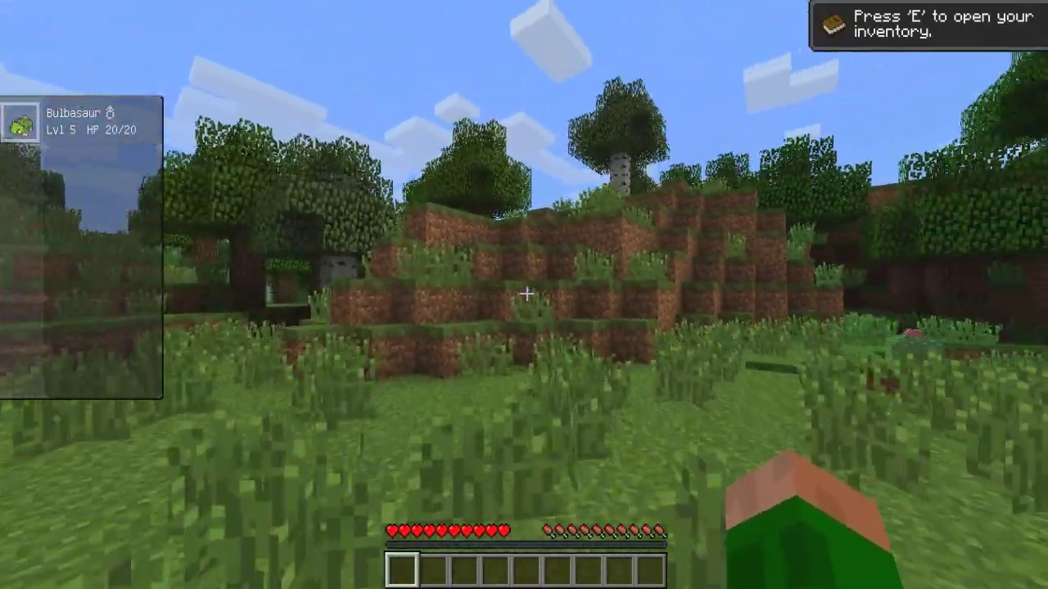
# Step: Climb the terraced dirt hill and continue to the sandy lakeshore to look at the Pokemon around the water
pyautogui.press('w')
pyautogui.press('space')
pyautogui.press('space')
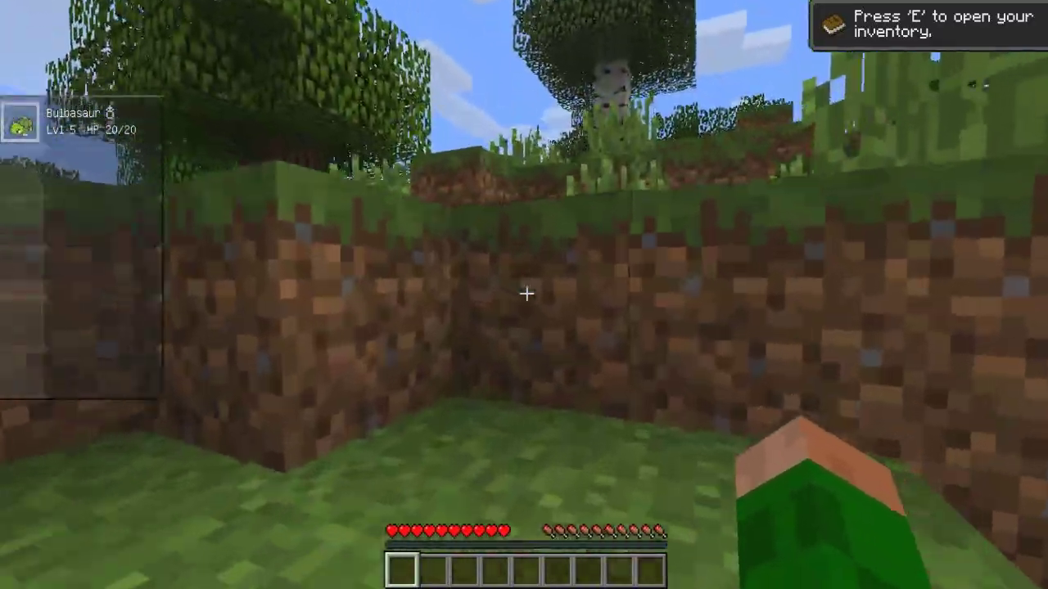
pyautogui.press('w')
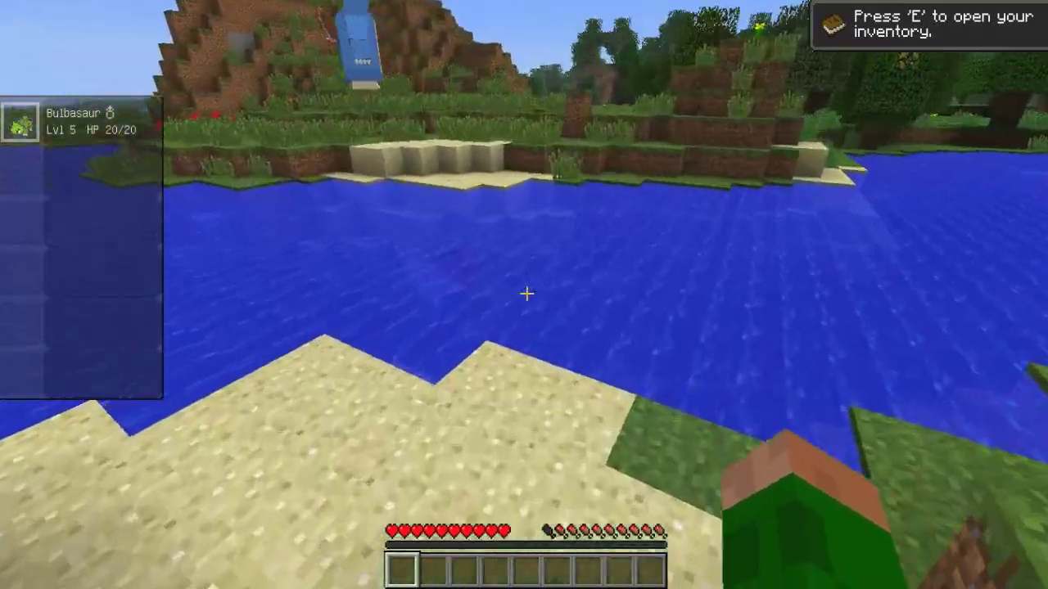
pyautogui.press('w')
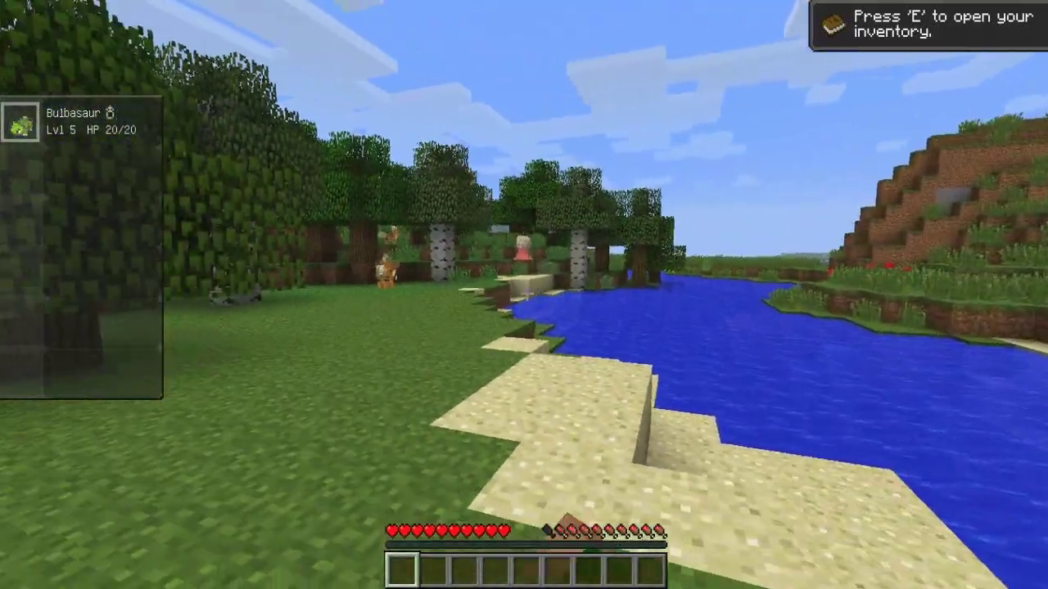
# Step: Follow the shore into the birch forest and climb its grassy ledges to a clearing overlooking the water
pyautogui.press('w')
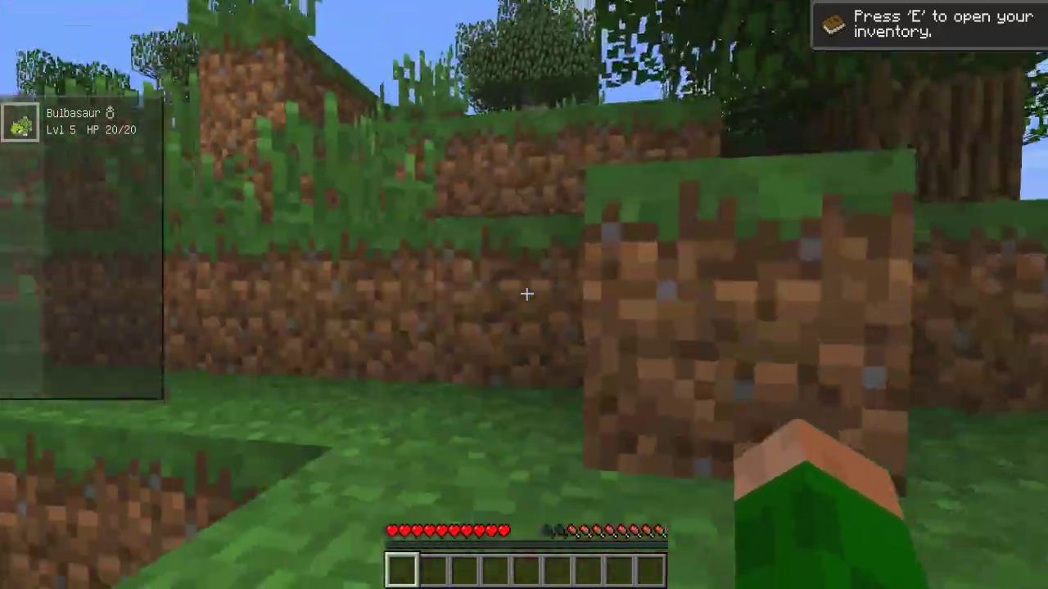
pyautogui.press('w')
pyautogui.press('space')
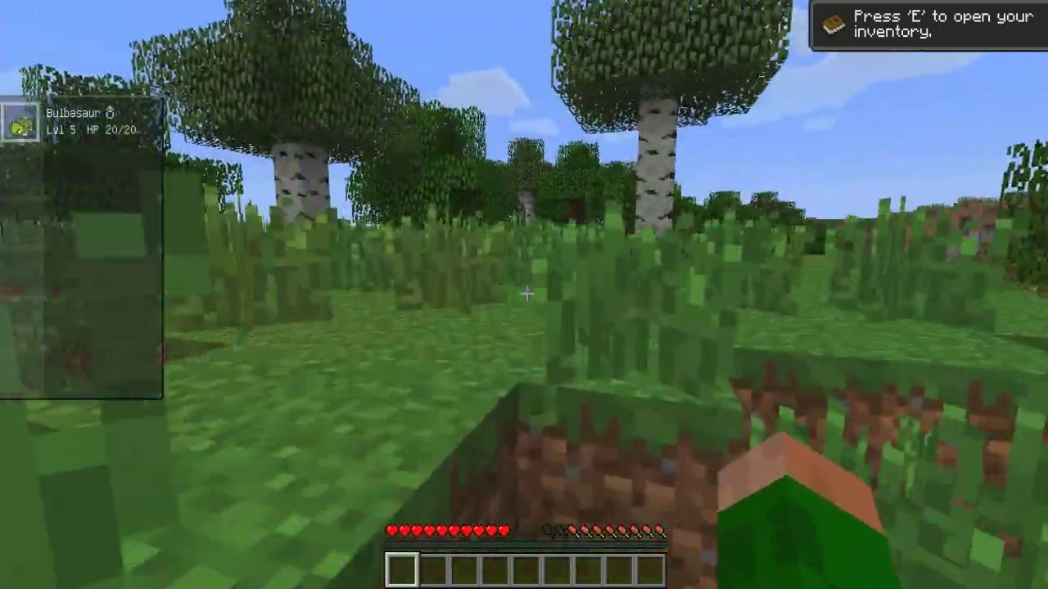
pyautogui.press('w')
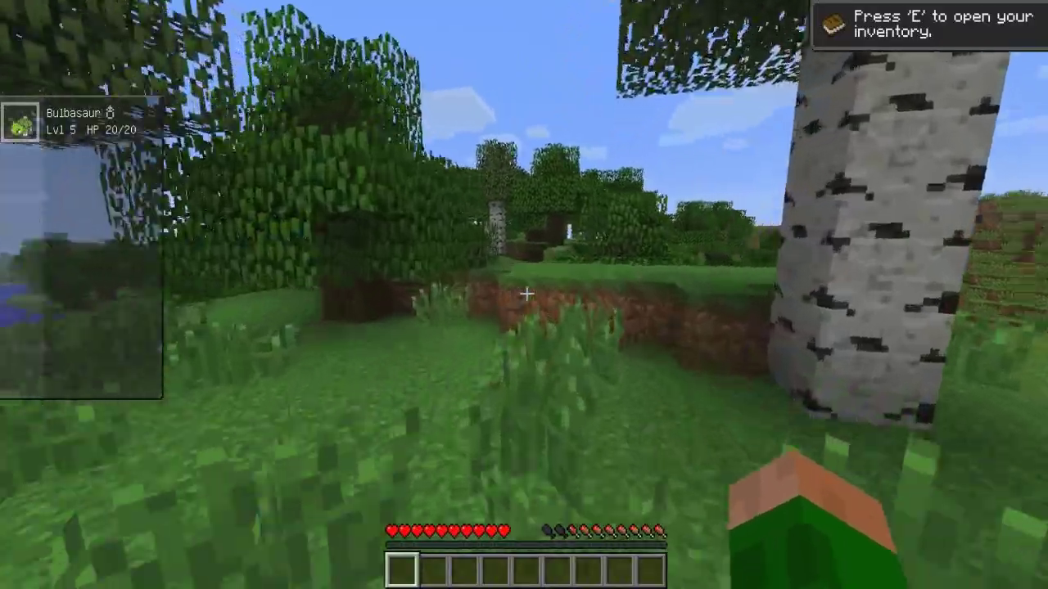
pyautogui.press('w')
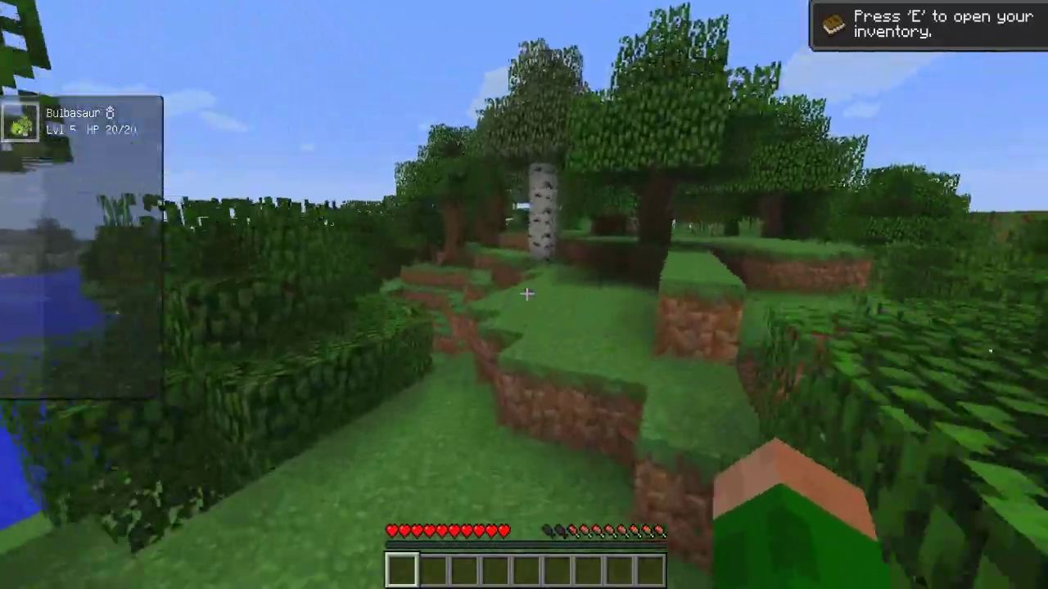
pyautogui.press('w')
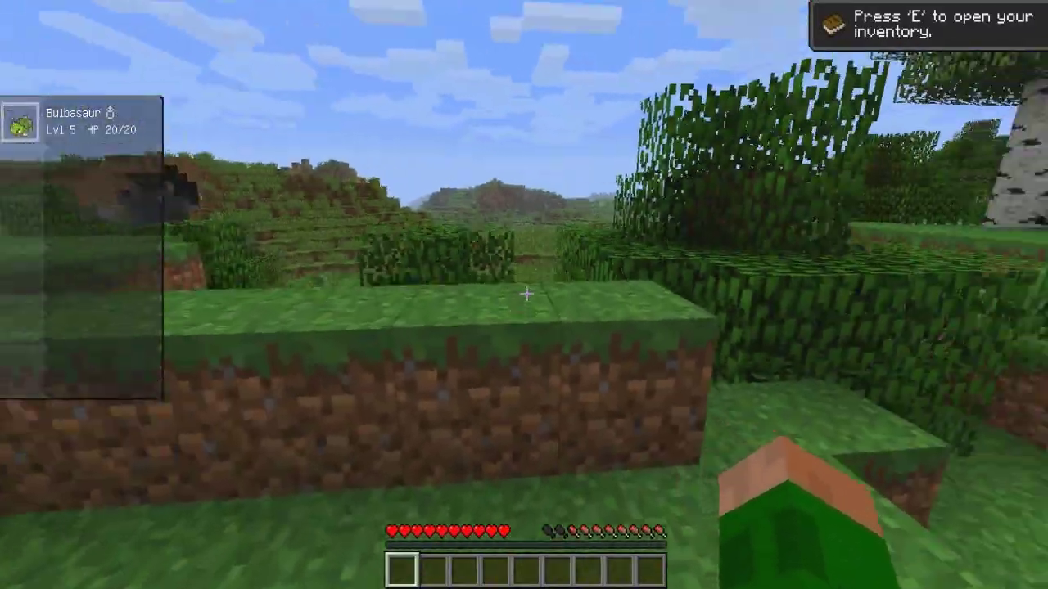
pyautogui.press('space')
pyautogui.press('w')
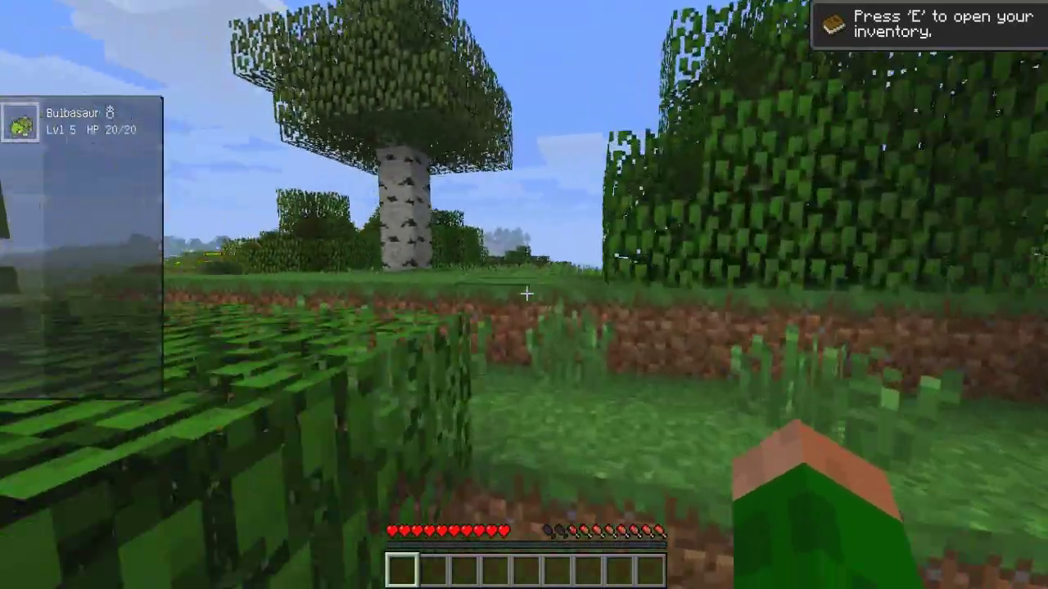
pyautogui.press('w')
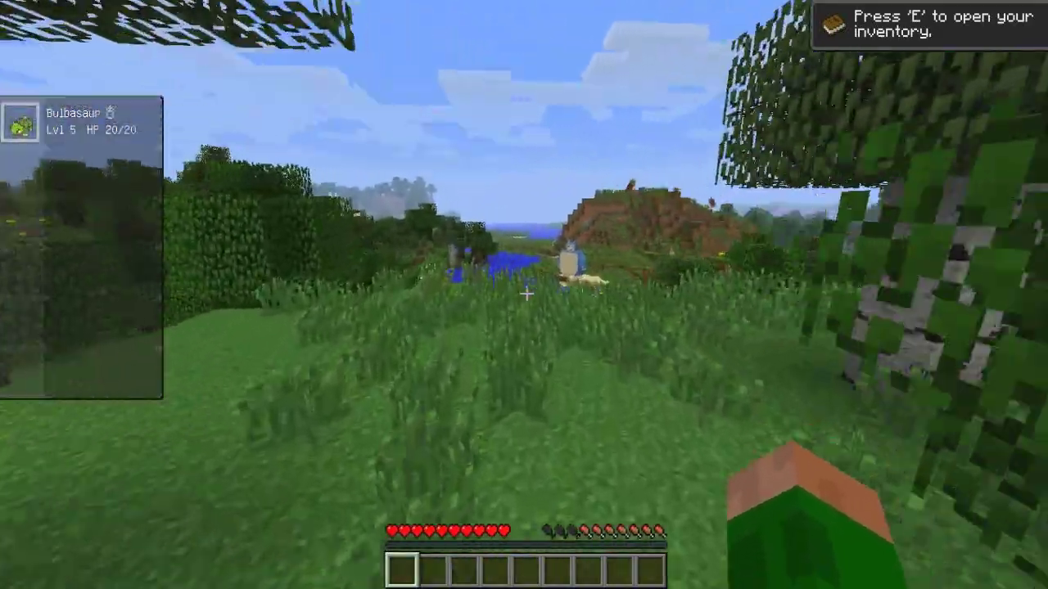